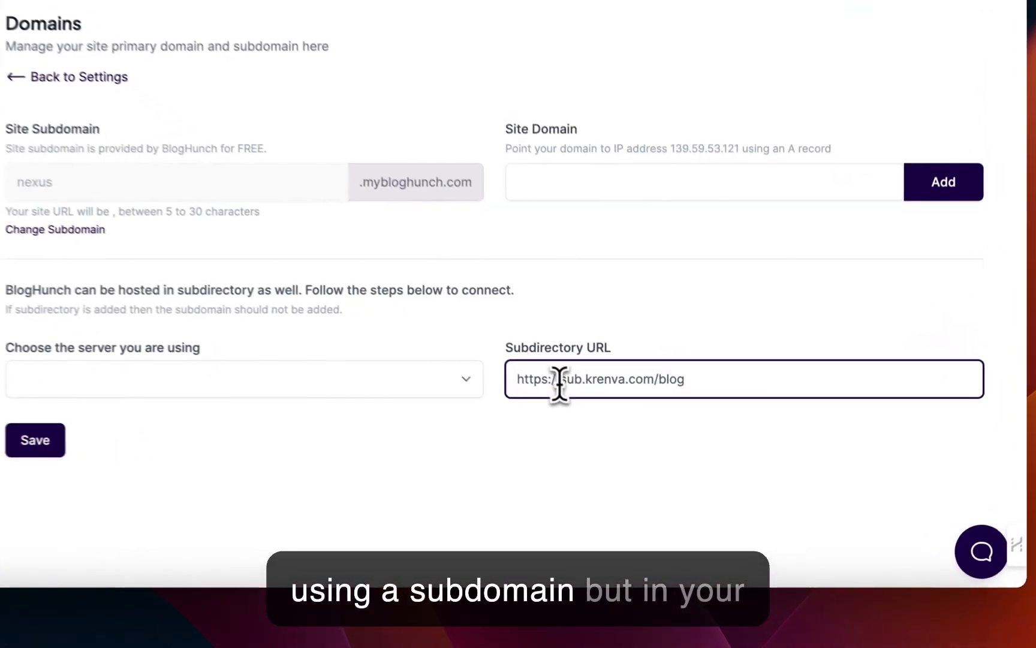
left_click_drag(643, 433, 686, 433)
left_click_drag(618, 373, 649, 372)
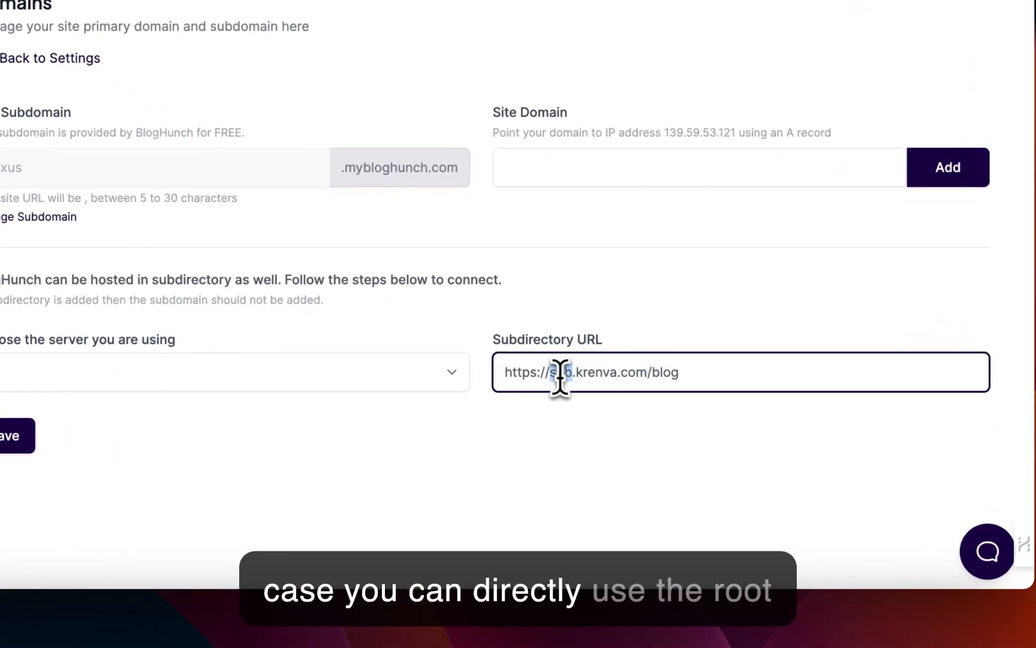
key("BackSpace")
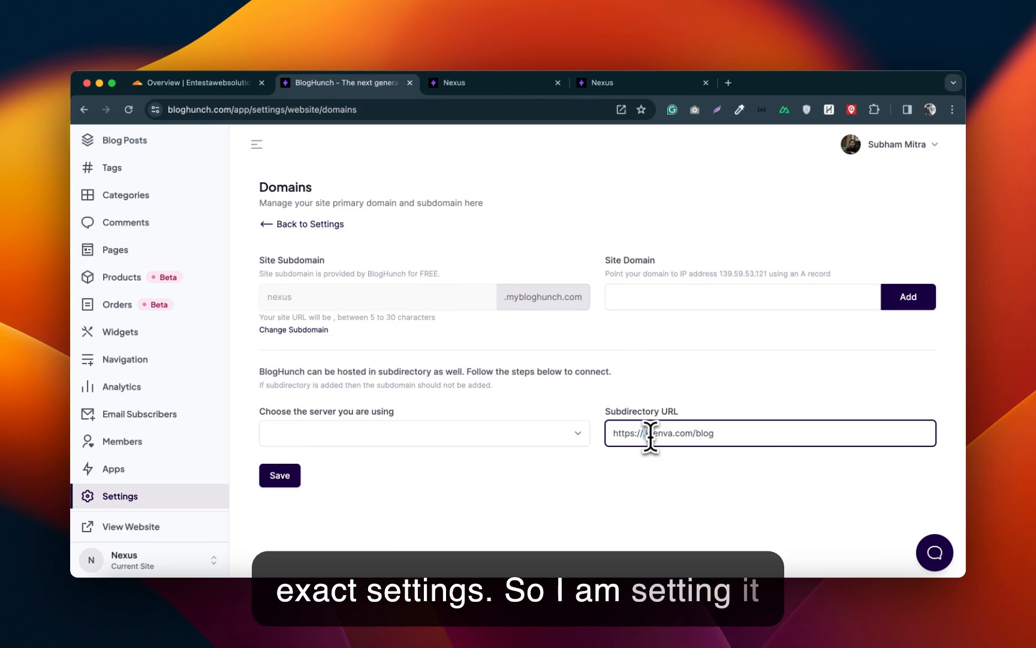
left_click(649, 439)
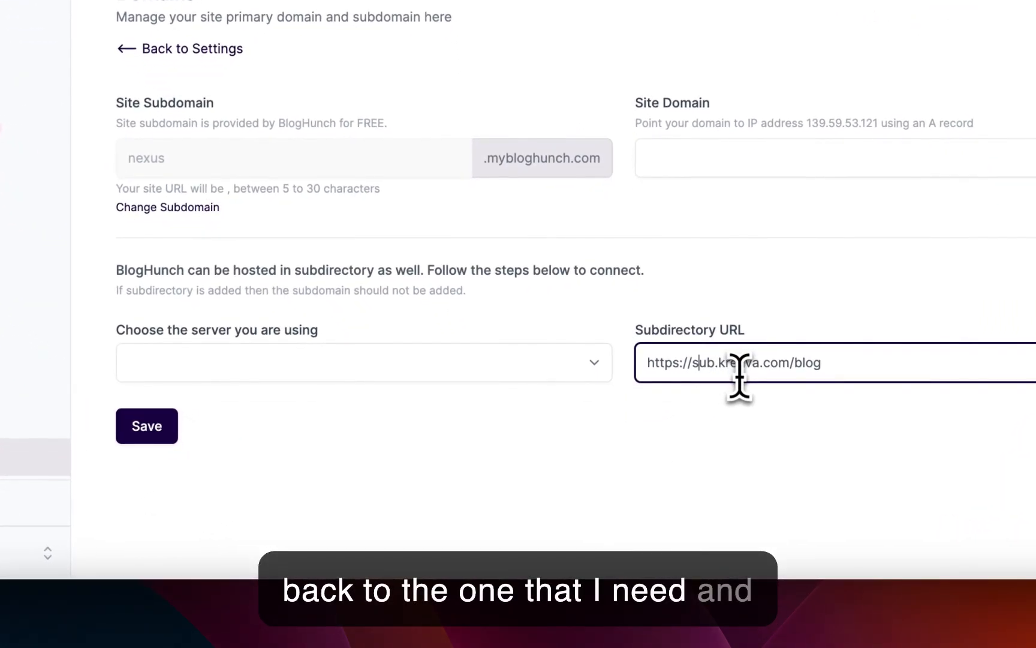
- Choose Cloudflare as the server for the blog subdirectory and copy the entire generated Worker script
left_click(210, 369)
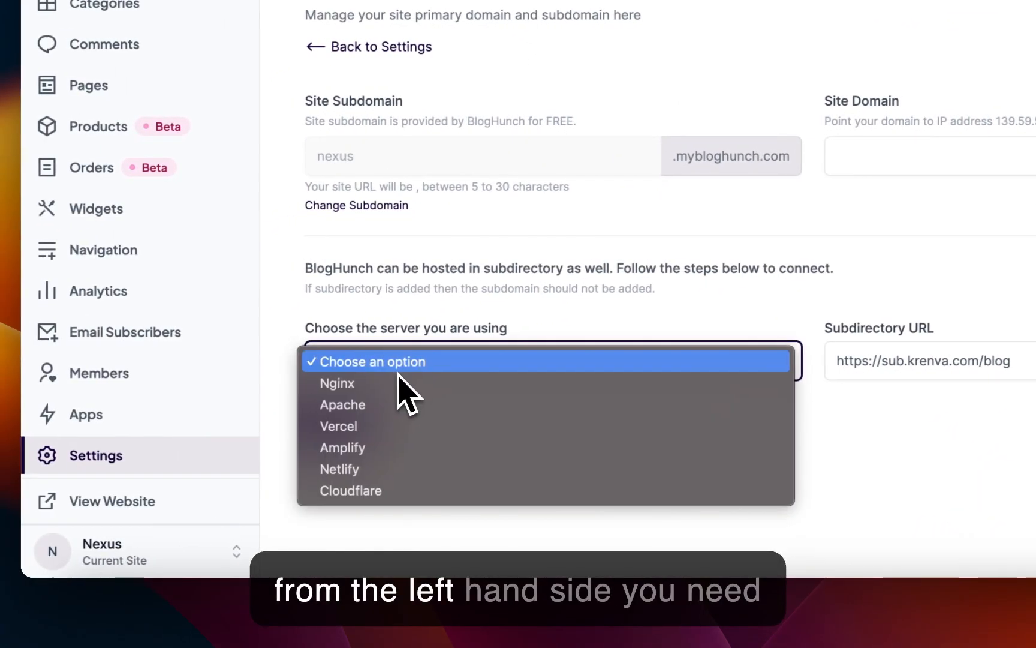
left_click(365, 490)
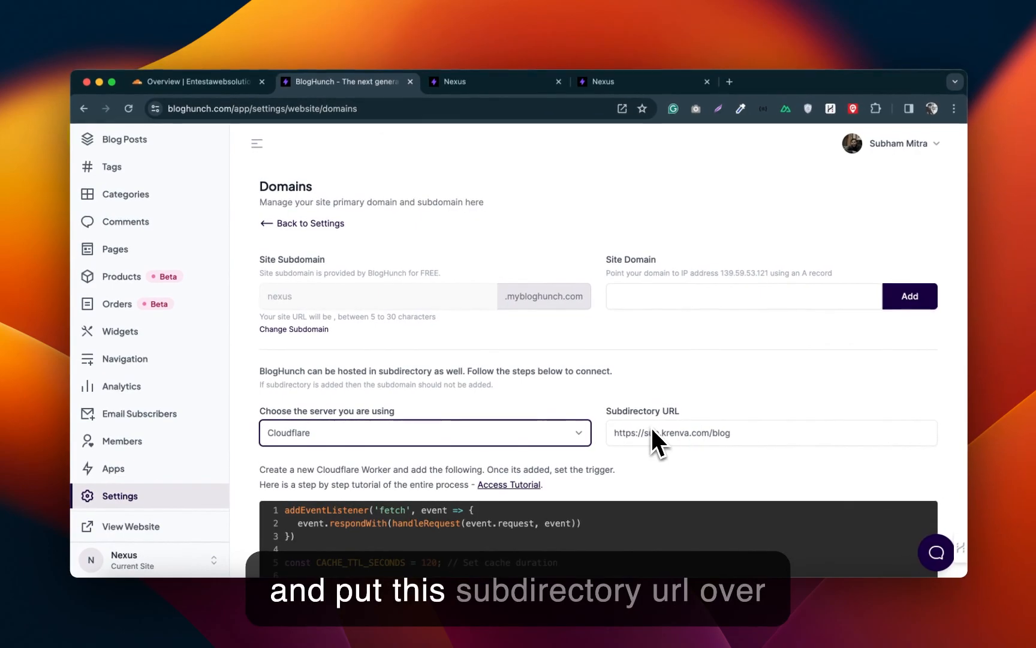
scroll(651, 430, "down", 3)
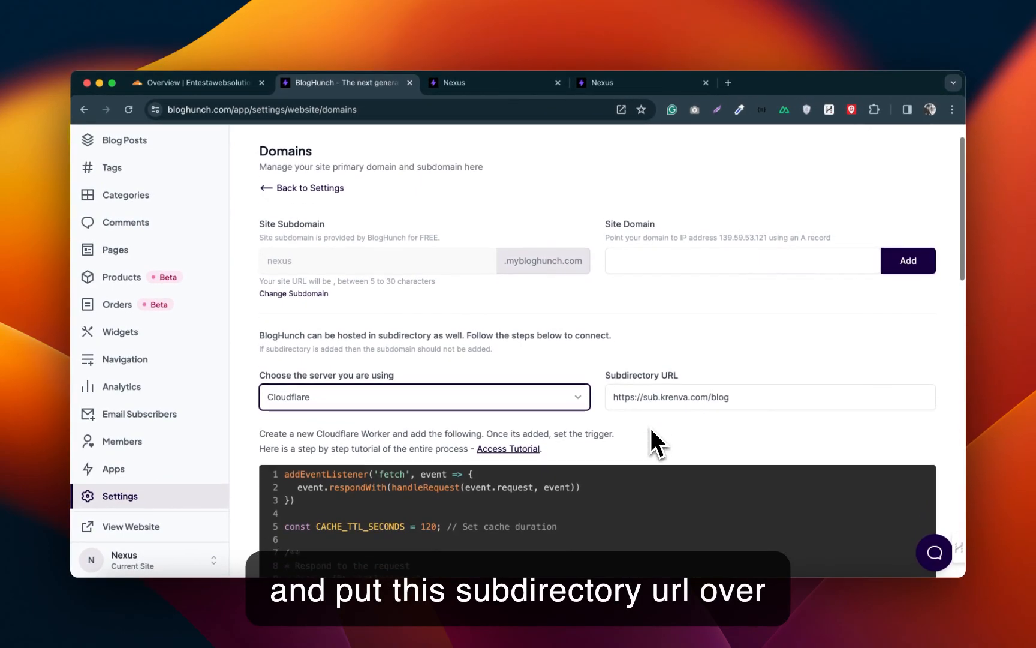
scroll(651, 428, "down", 2)
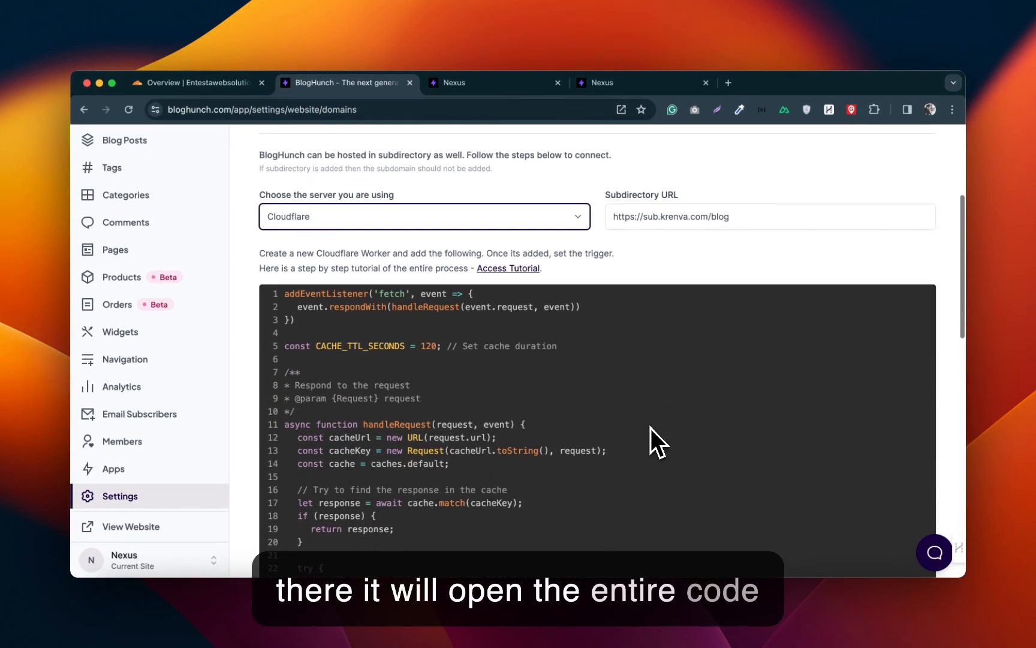
scroll(651, 429, "down", 5)
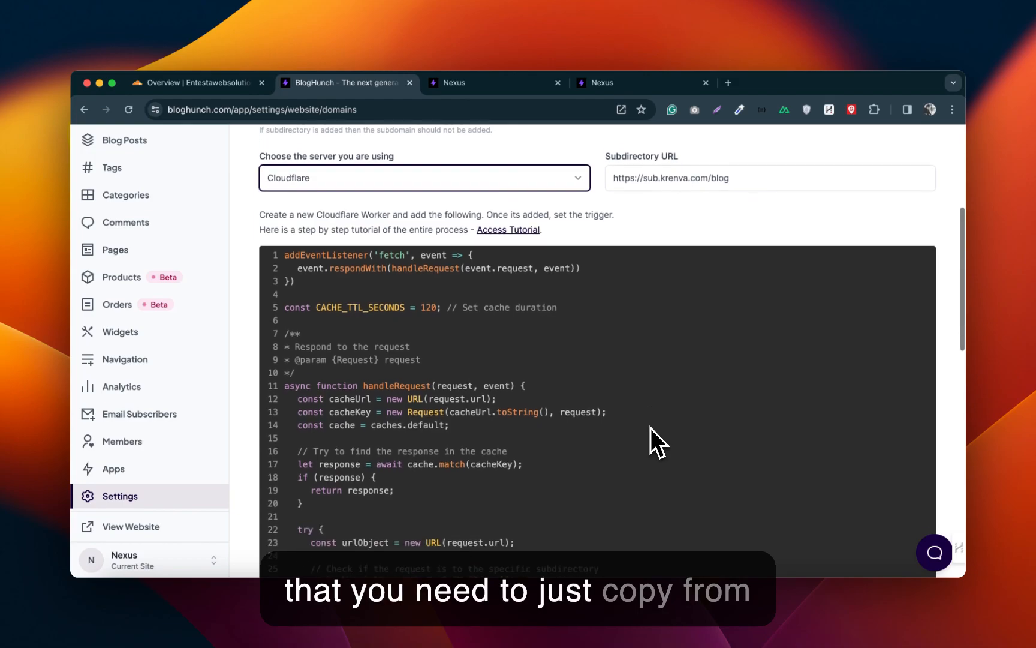
scroll(650, 428, "down", 1)
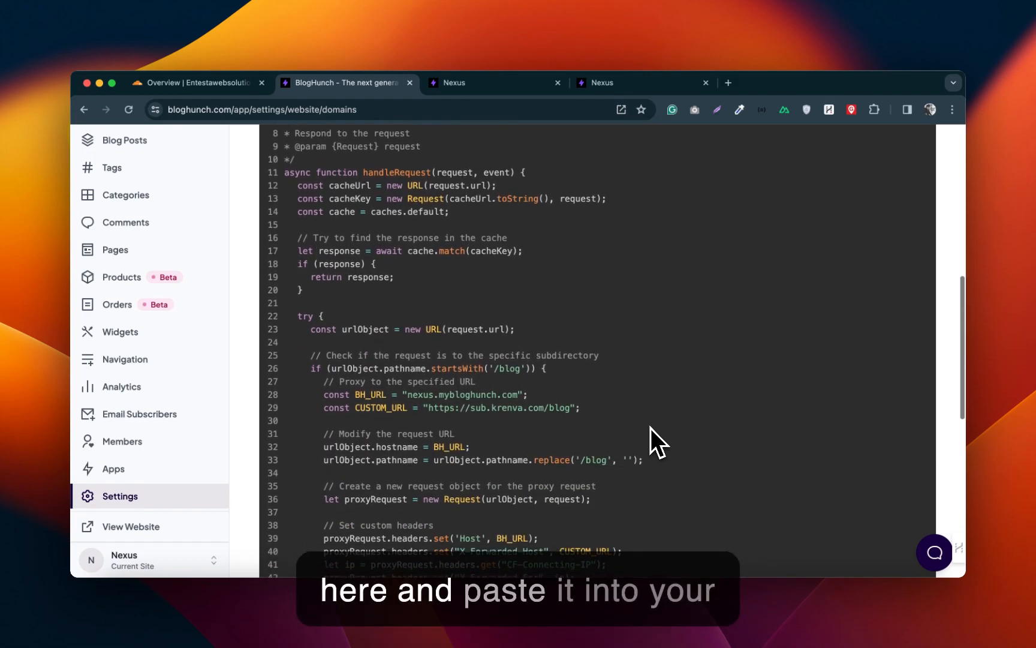
scroll(651, 428, "down", 2)
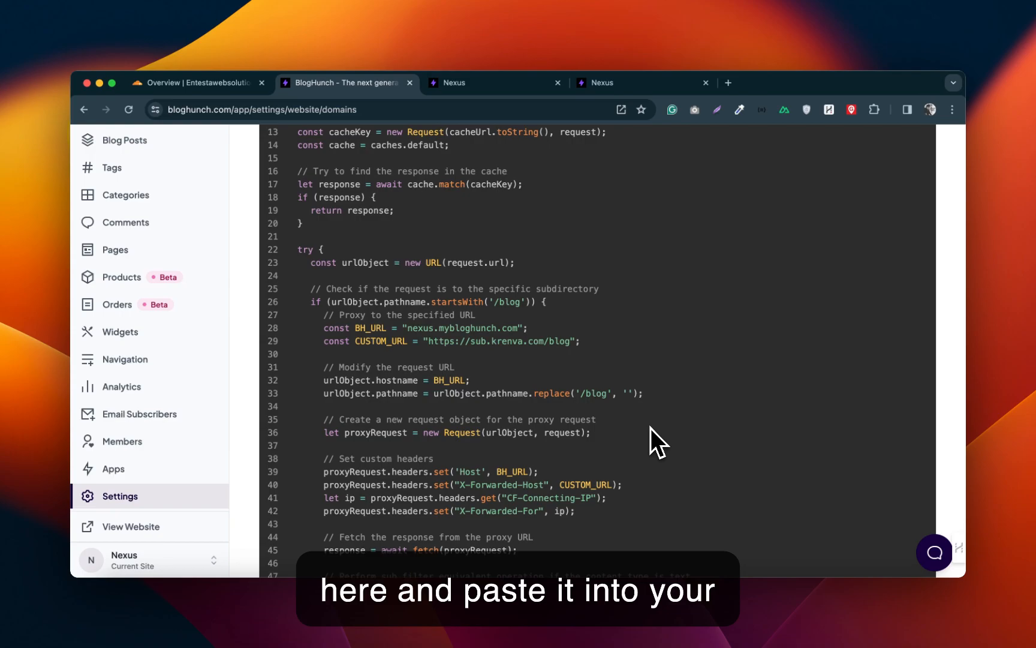
scroll(651, 428, "down", 3)
scroll(650, 428, "down", 6)
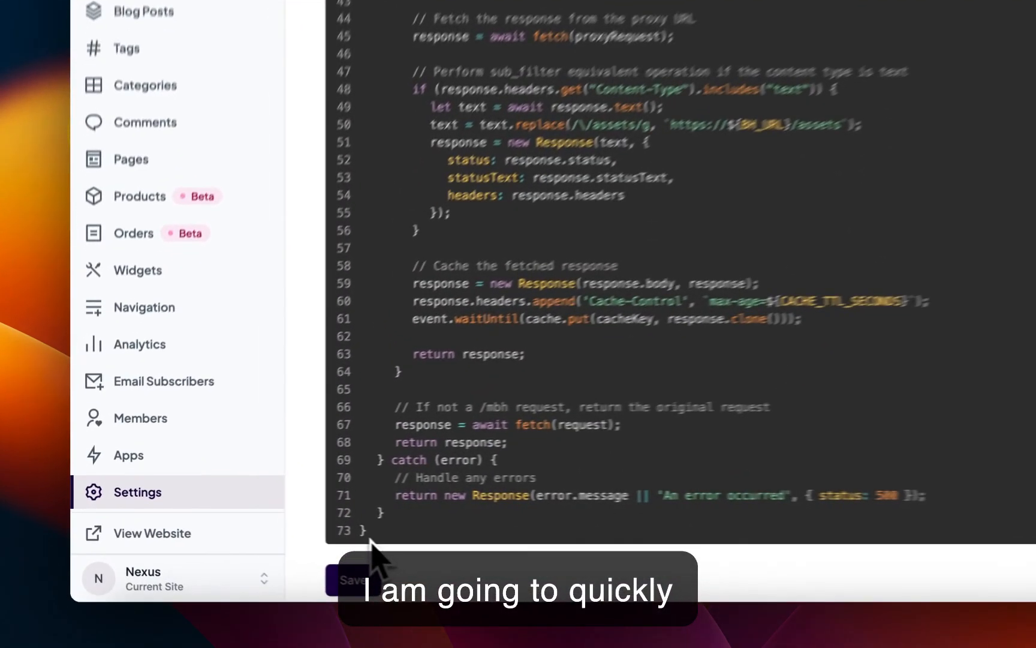
left_click_drag(285, 531, 292, 127)
left_click_drag(404, 150, 400, 162)
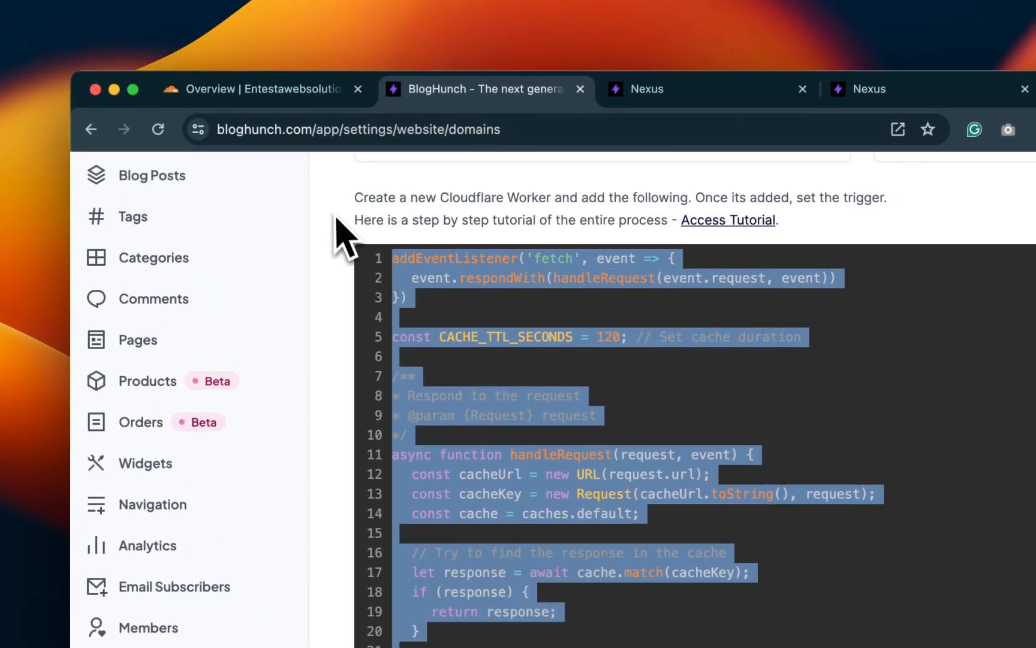
- Switch to the Cloudflare dashboard and start creating a new "Hello World" Worker application
left_click(273, 89)
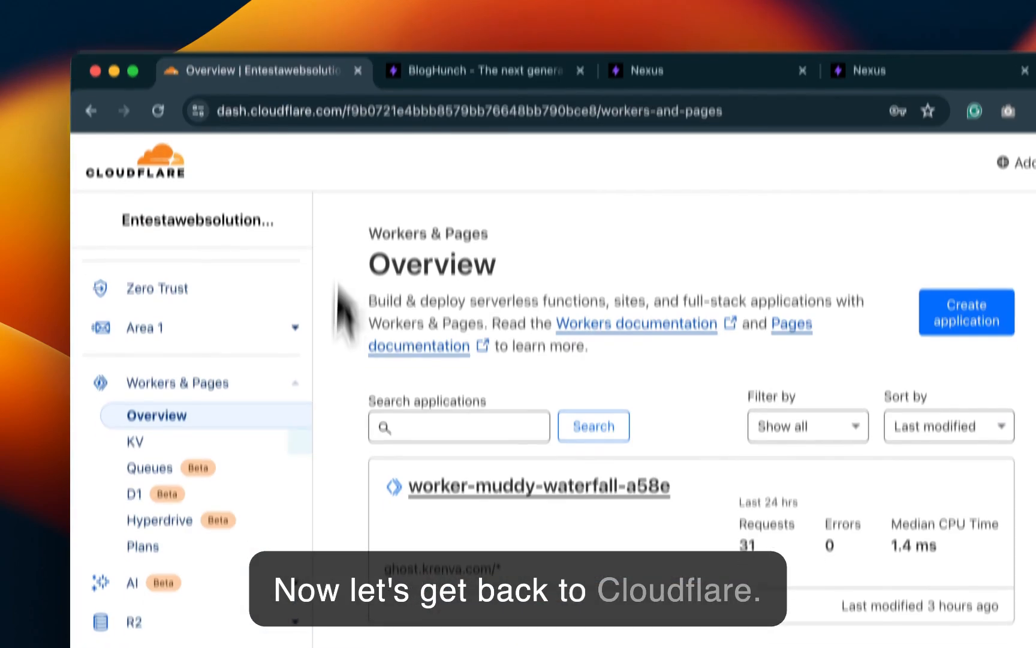
scroll(210, 340, "up", 5)
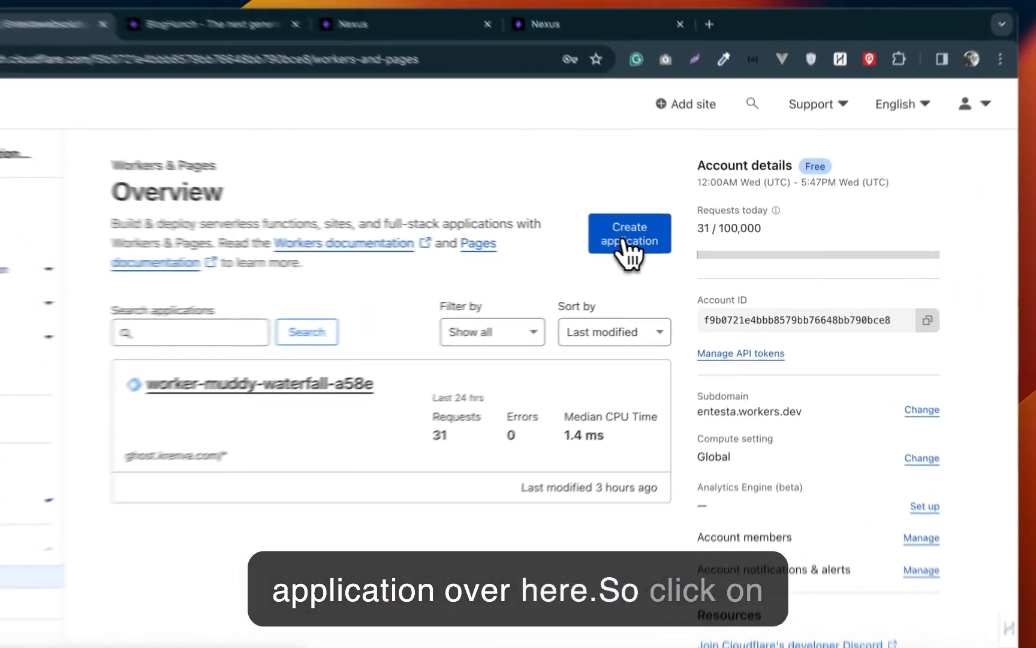
left_click(666, 252)
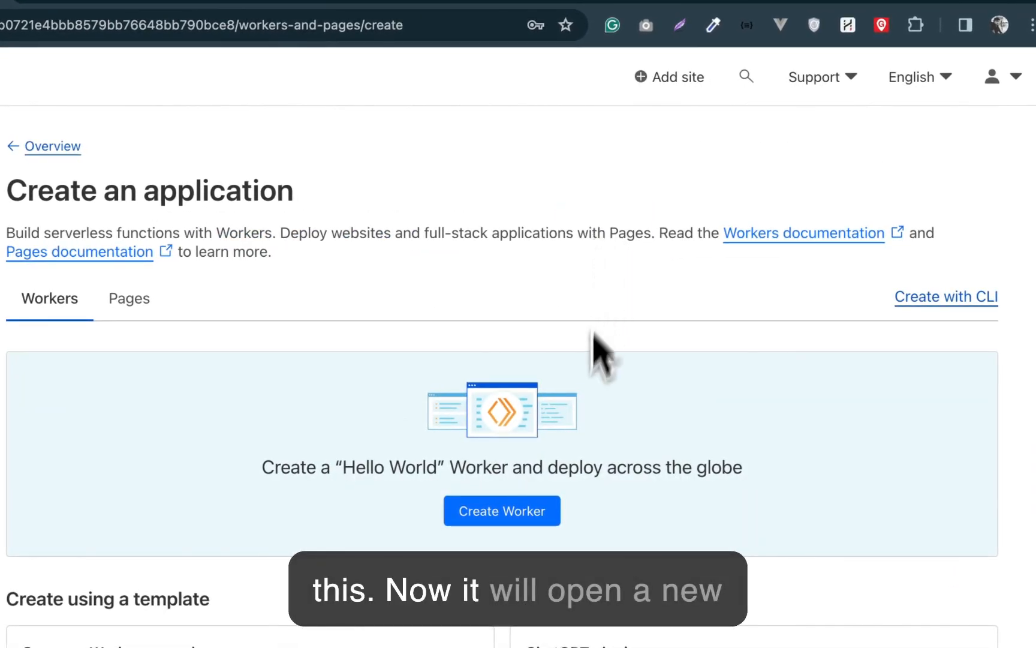
scroll(594, 312, "down", 3)
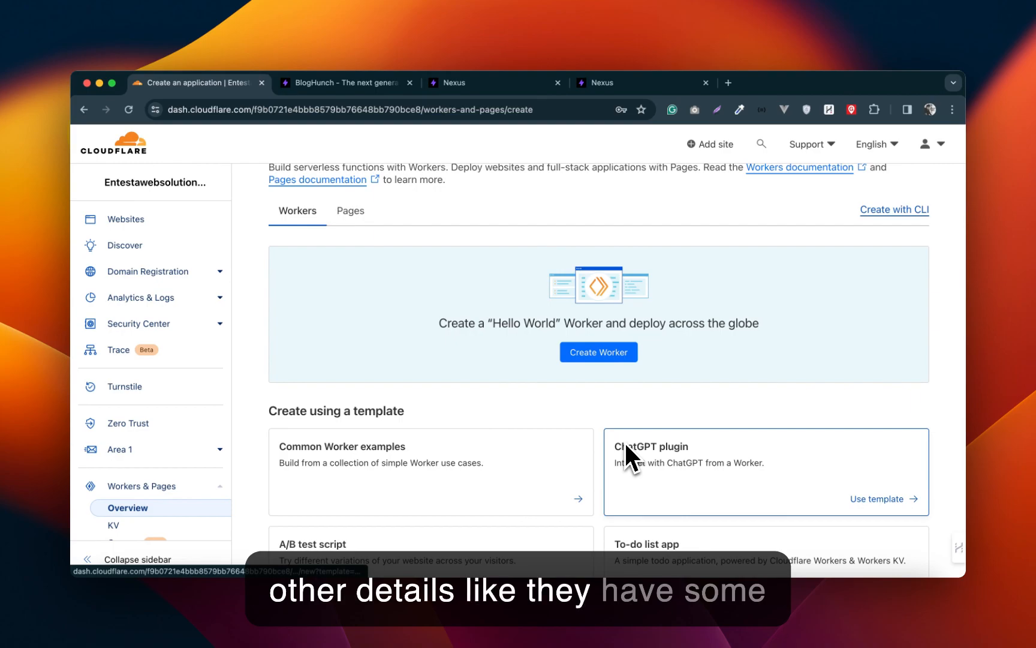
scroll(626, 446, "down", 1)
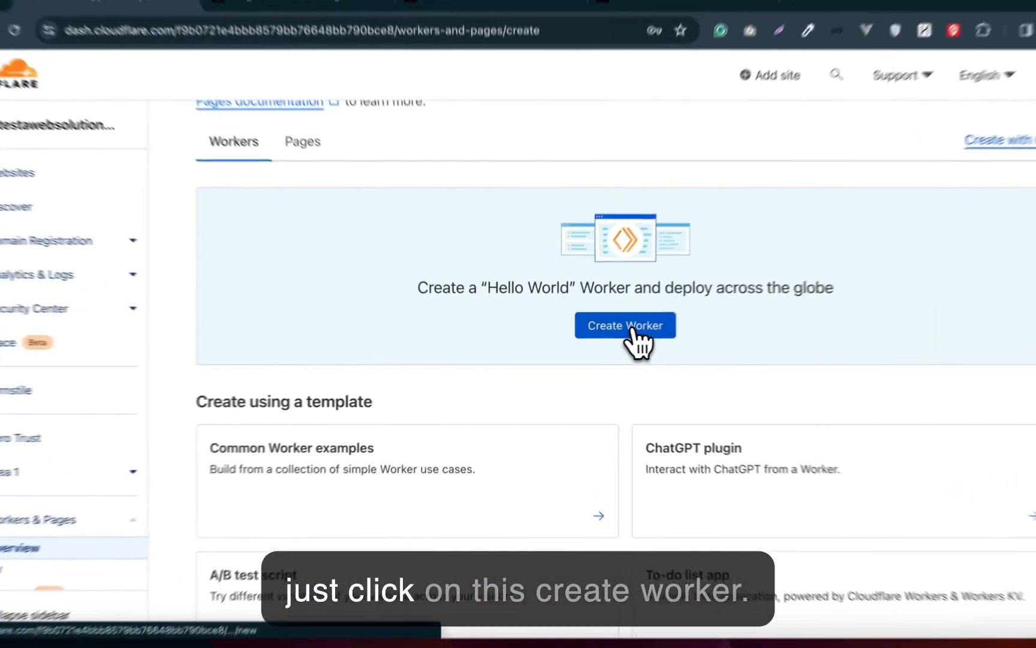
left_click(603, 340)
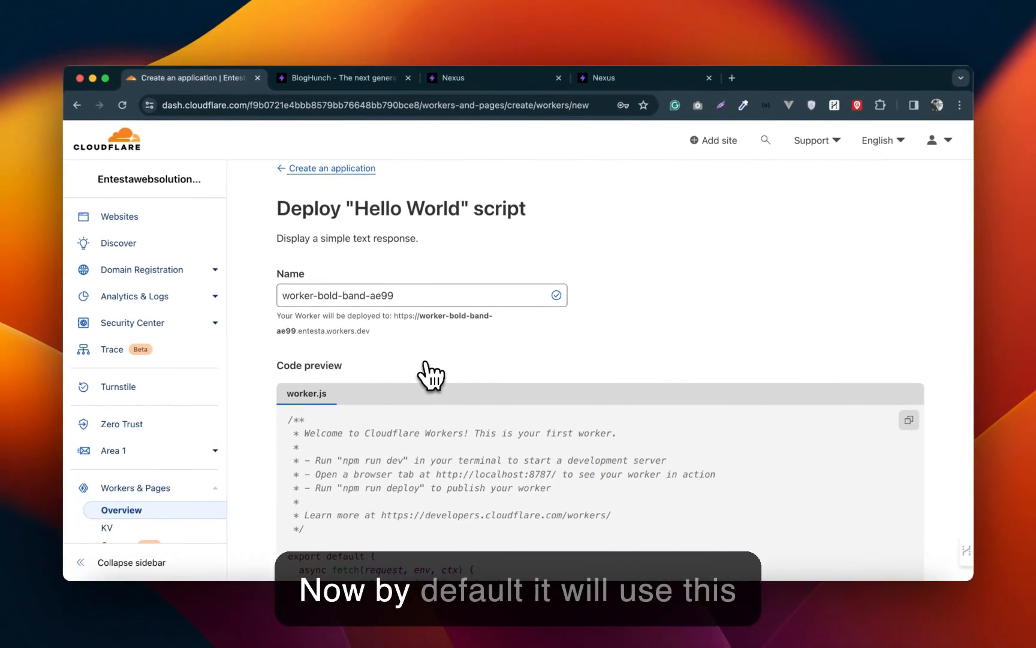
- Name the new Worker bh-subdirectory and deploy it with its default code
scroll(382, 359, "down", 3)
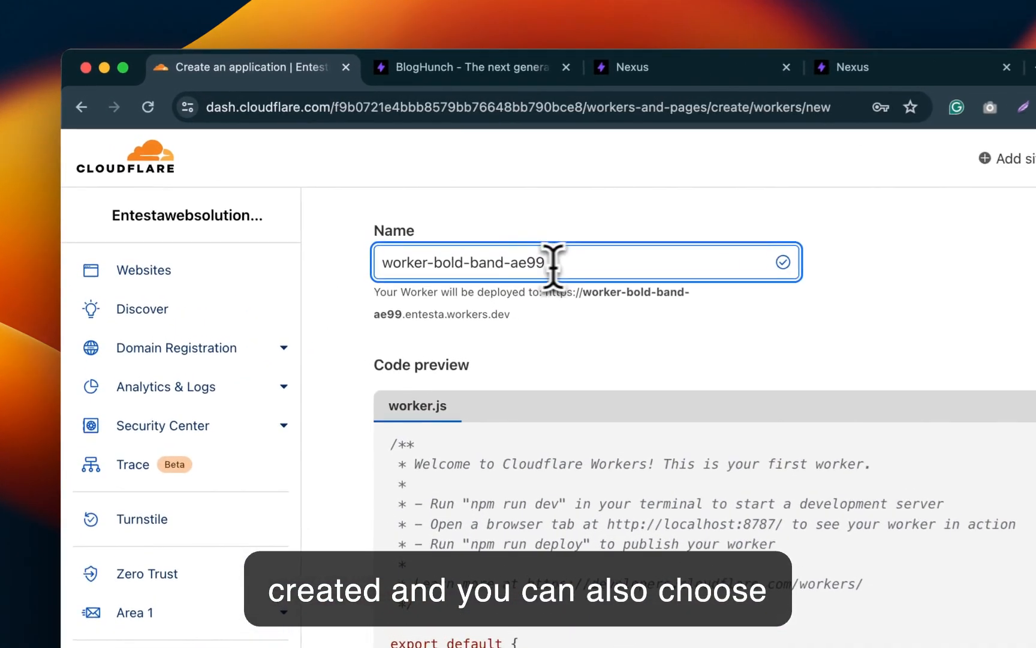
left_click_drag(403, 214, 183, 216)
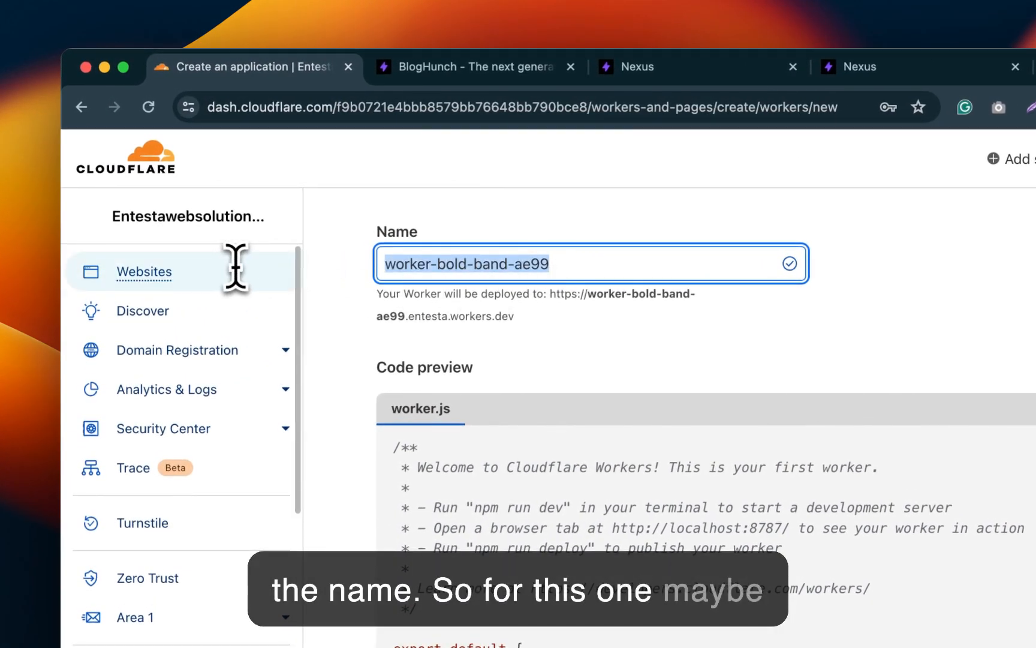
type("bh-subdir")
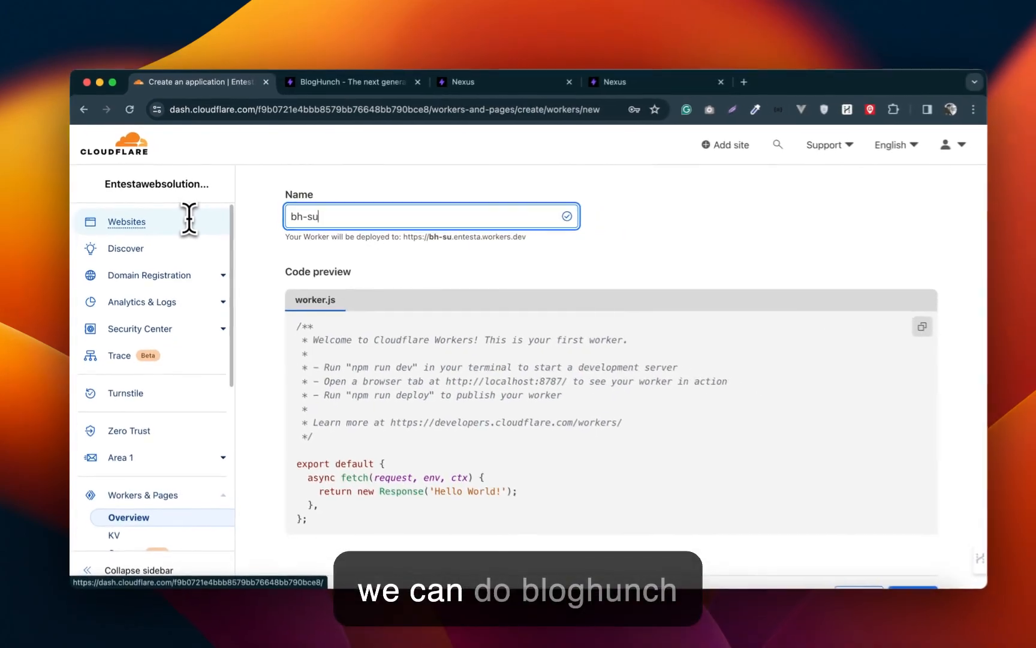
type("ectory")
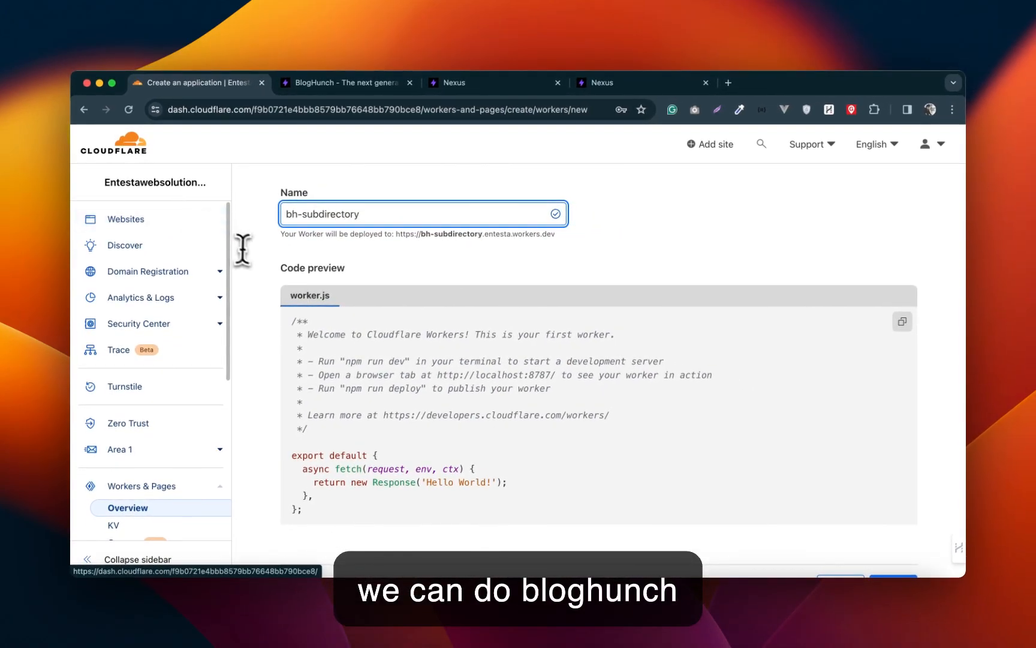
scroll(245, 252, "down", 5)
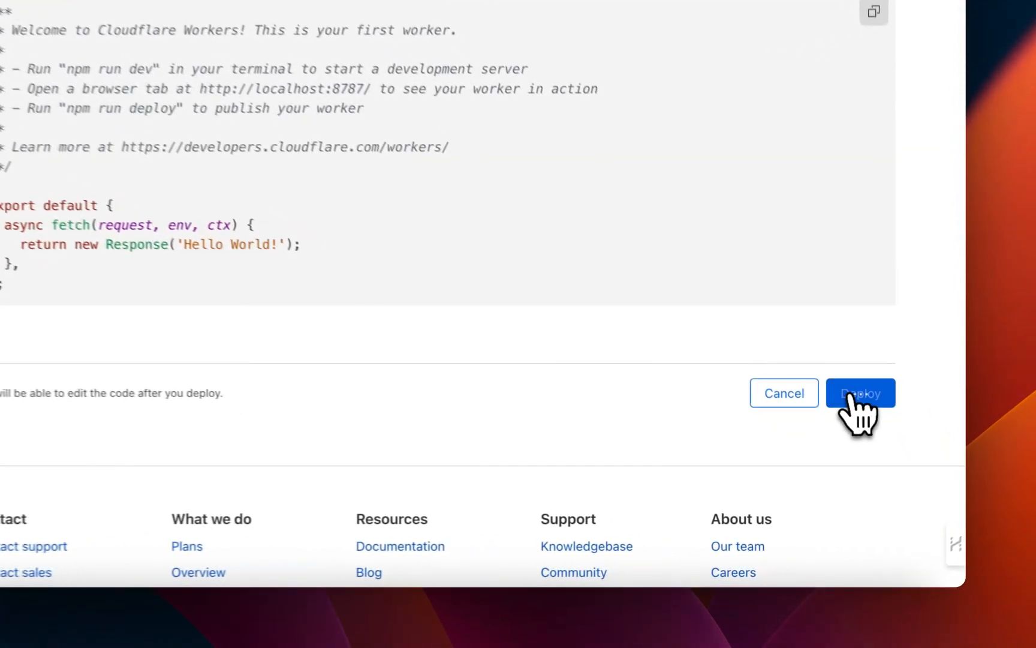
left_click(893, 444)
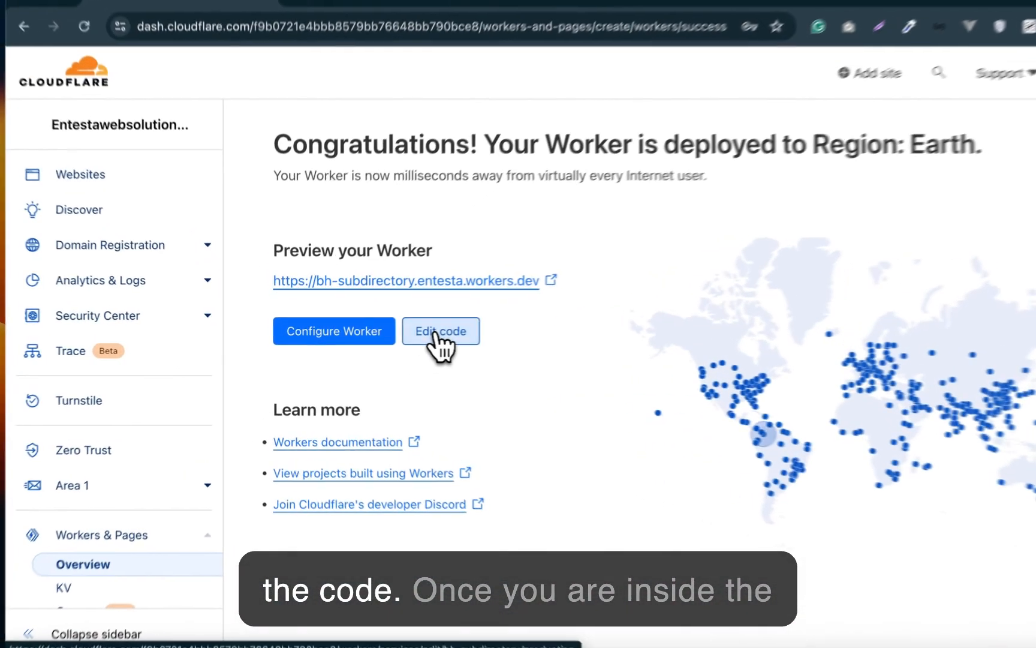
- Replace all the default code in the Worker's worker.js with the copied BlogHunch script, then save and deploy it
left_click(393, 335)
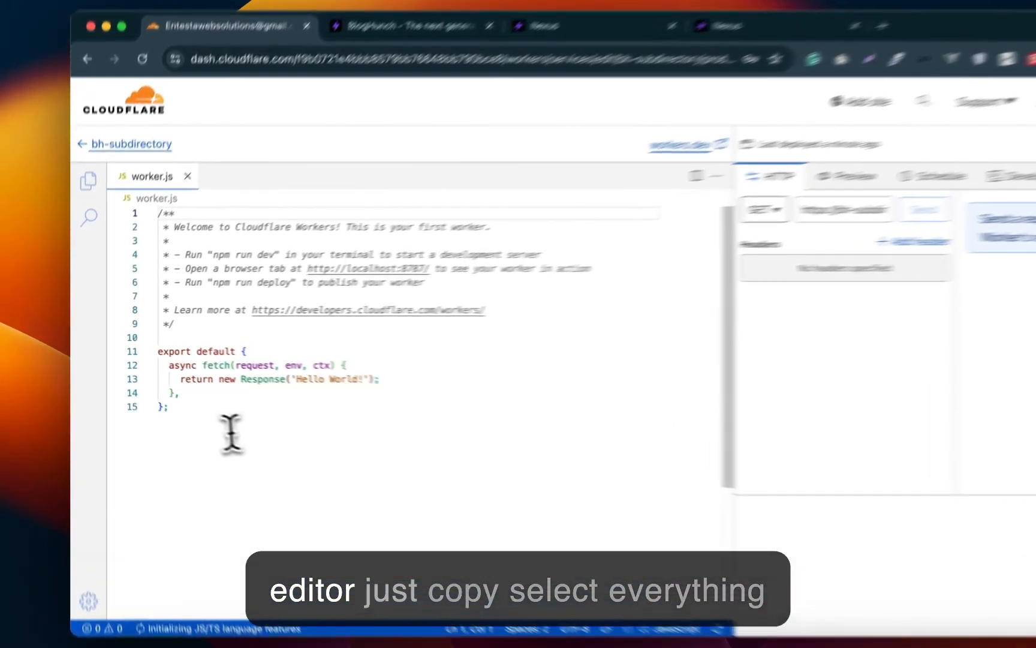
left_click_drag(184, 408, 105, 236)
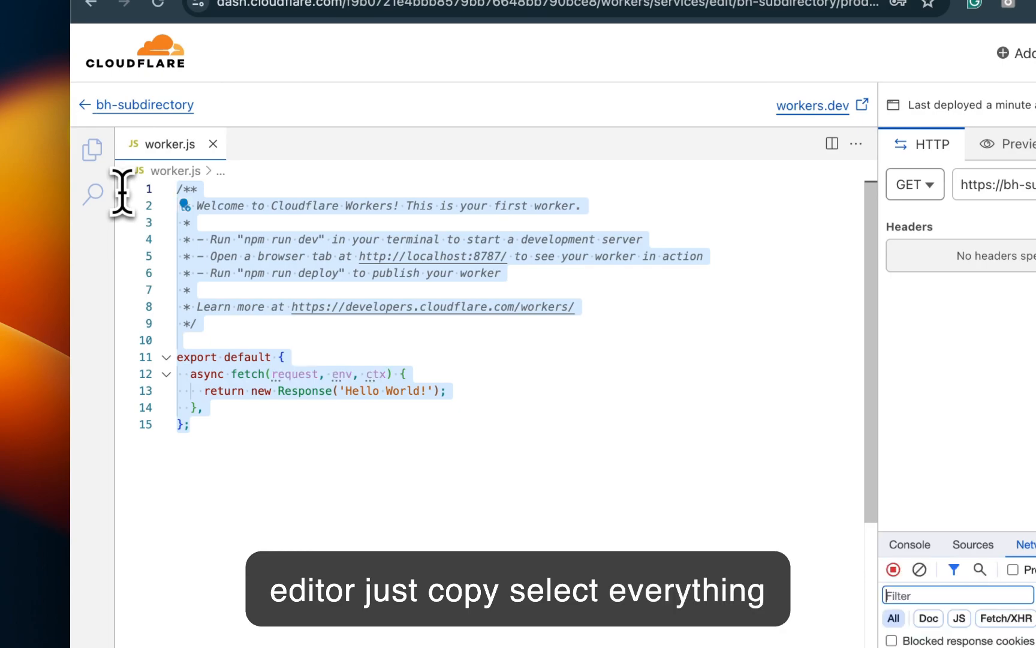
key("ctrl+a")
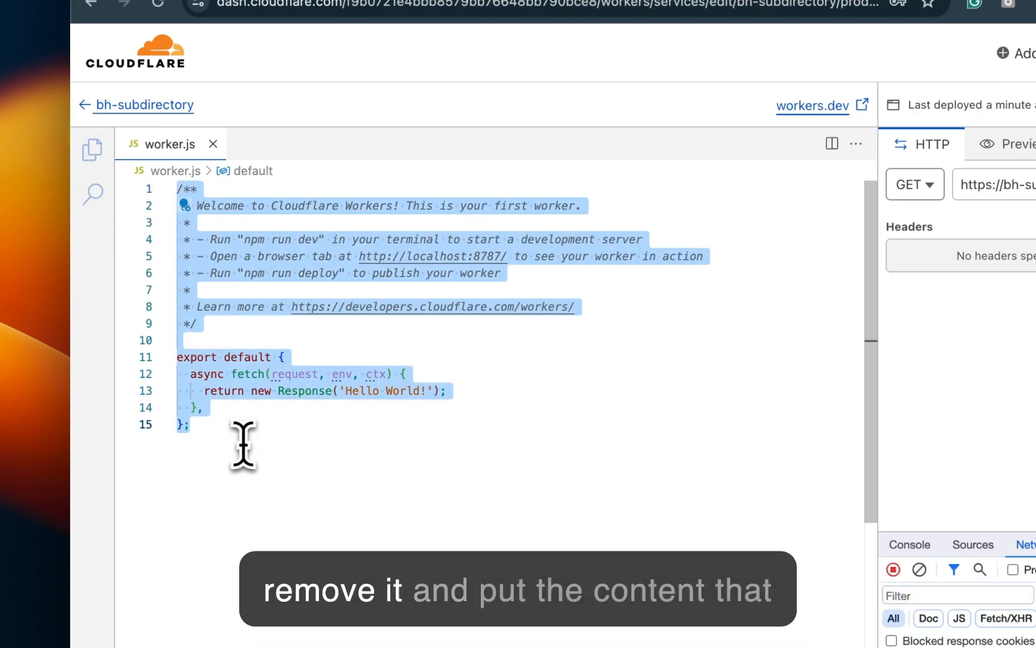
key("BackSpace")
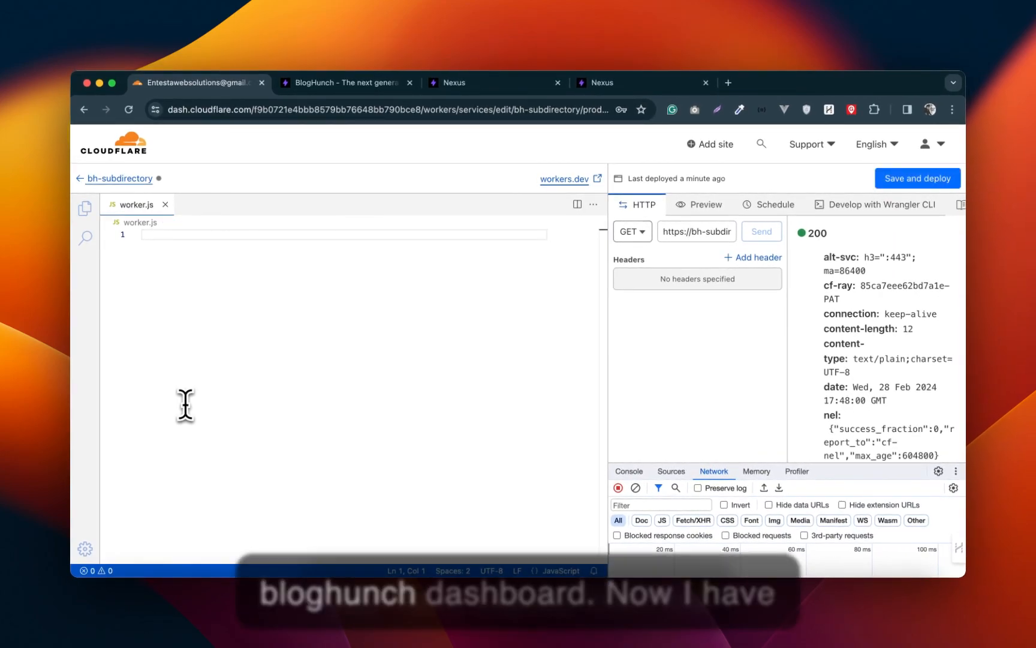
key("ctrl+v")
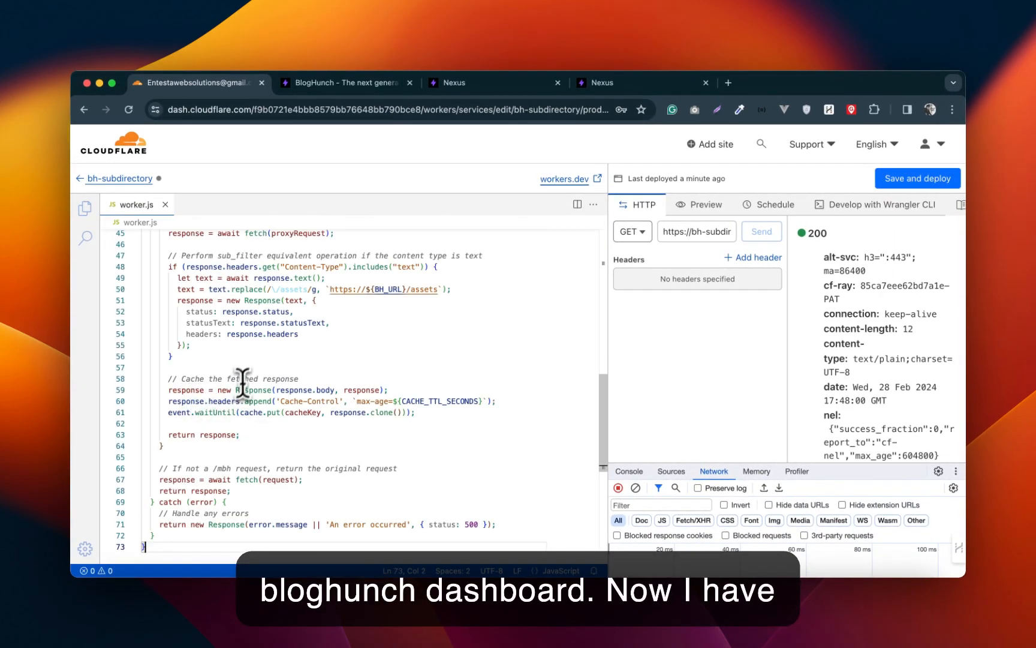
scroll(242, 384, "up", 10)
scroll(248, 375, "up", 5)
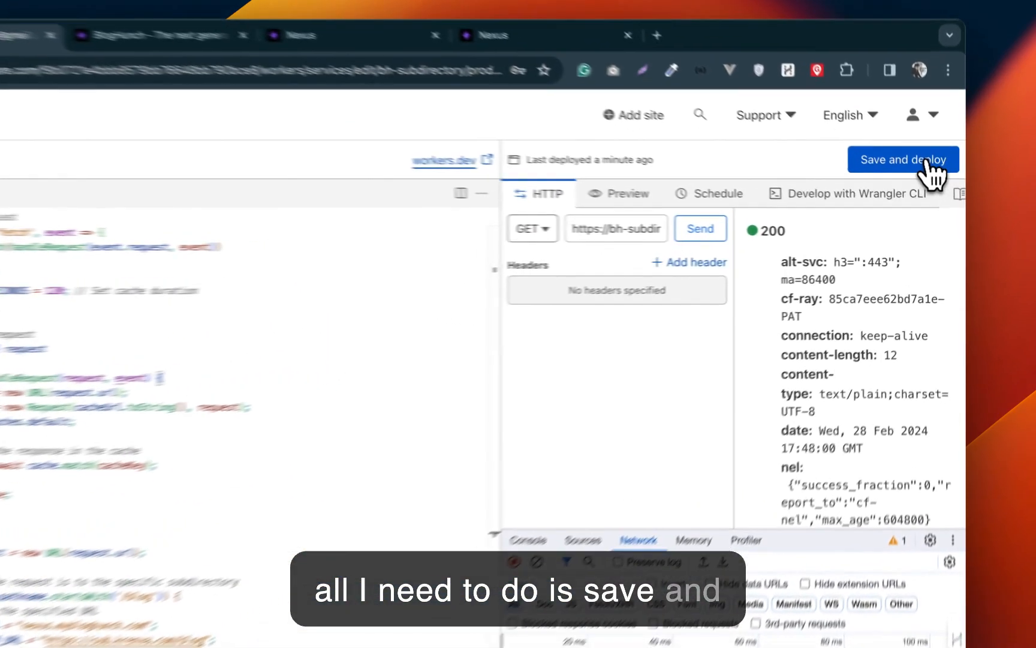
left_click(917, 178)
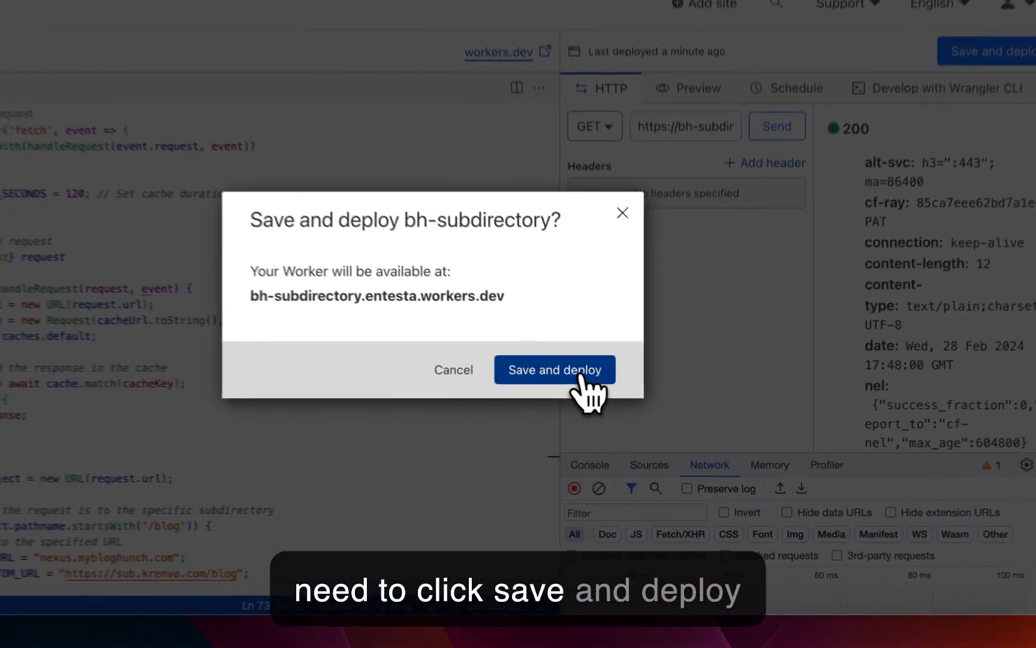
left_click(621, 410)
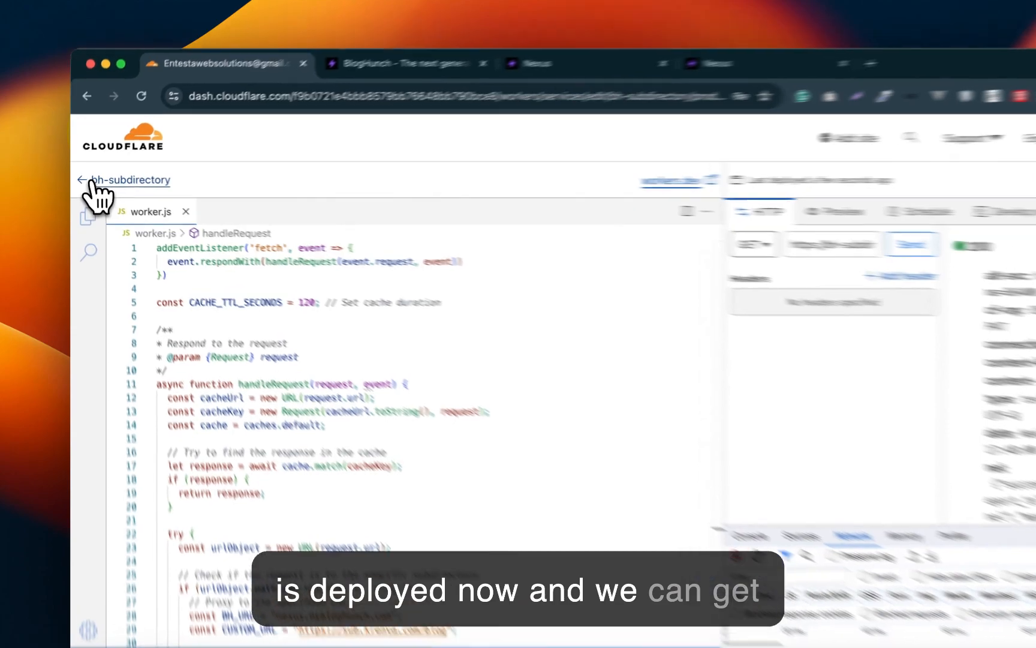
- Return to the bh-subdirectory Worker's main page and open its trigger settings
left_click(89, 180)
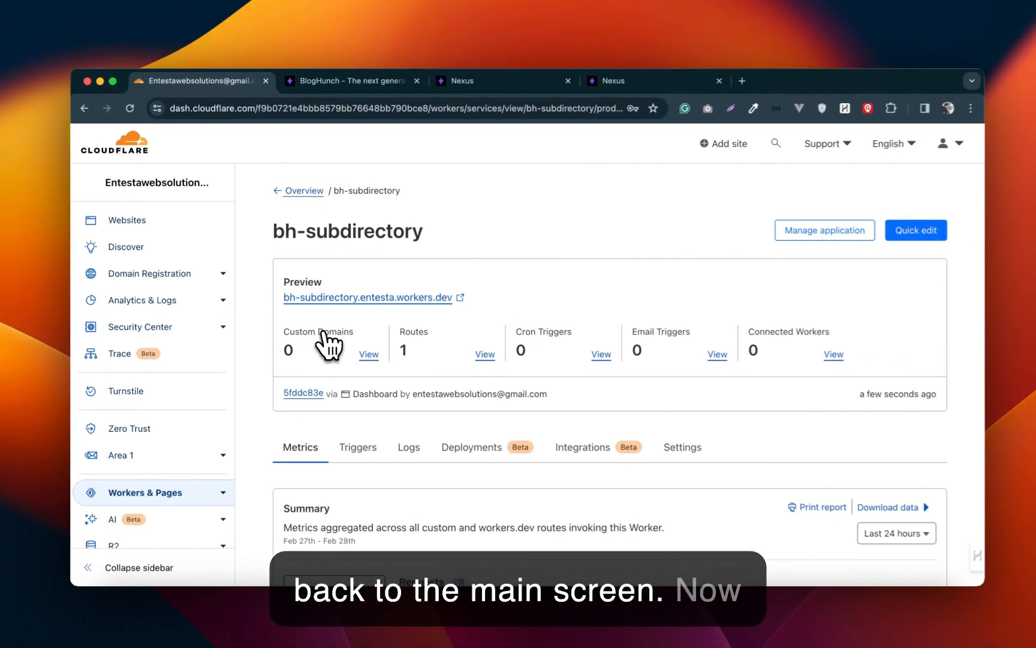
scroll(362, 383, "down", 1)
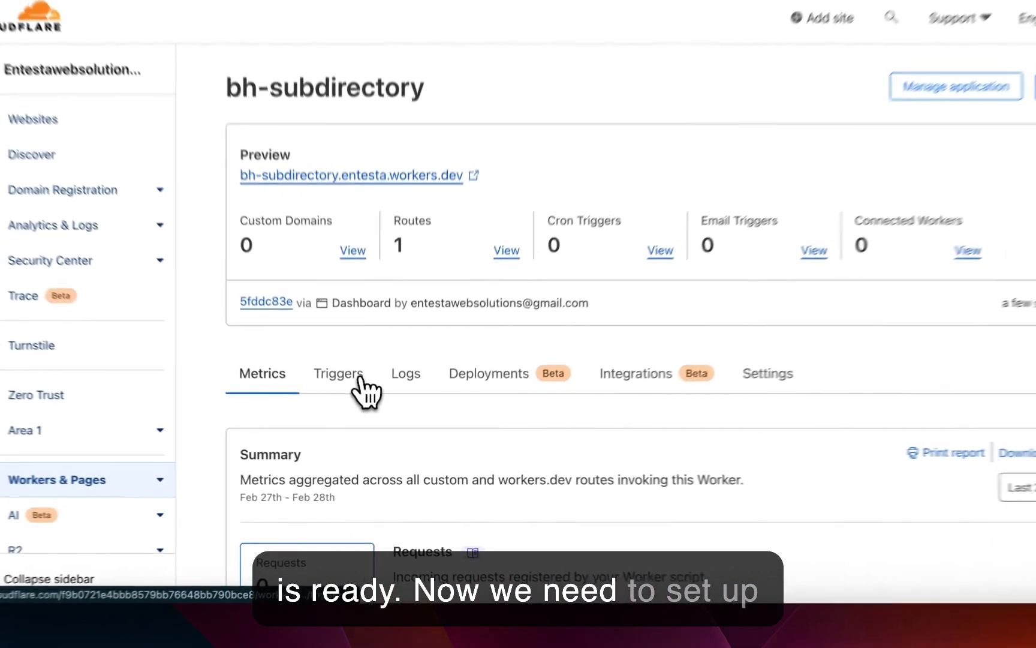
left_click(359, 408)
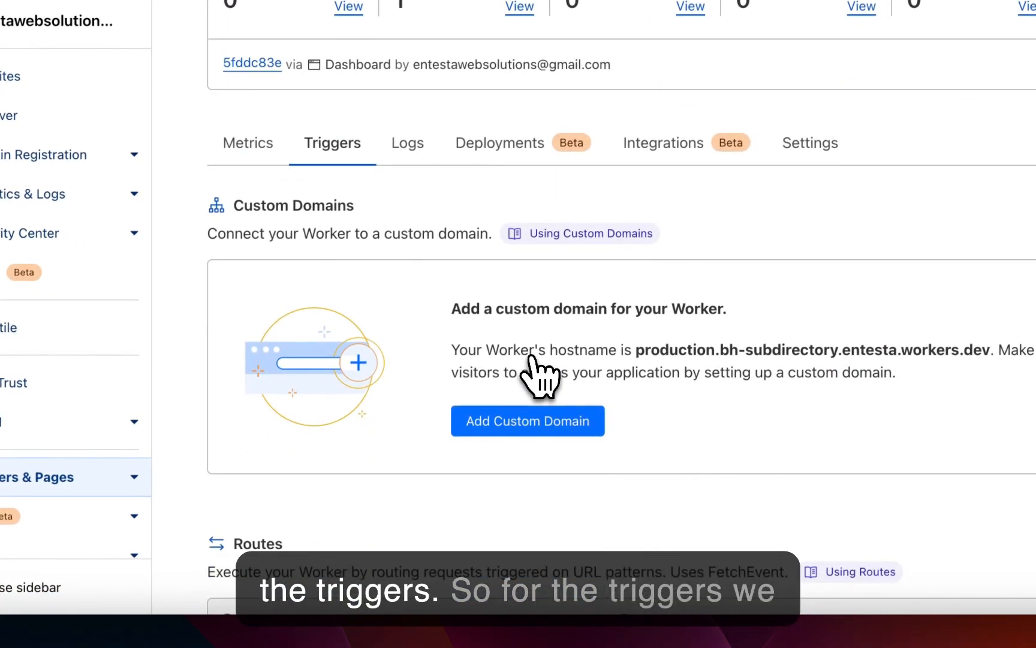
- Add a route for sub.krenva.com/blog* in the krenva.com zone to the bh-subdirectory Worker
scroll(623, 449, "down", 2)
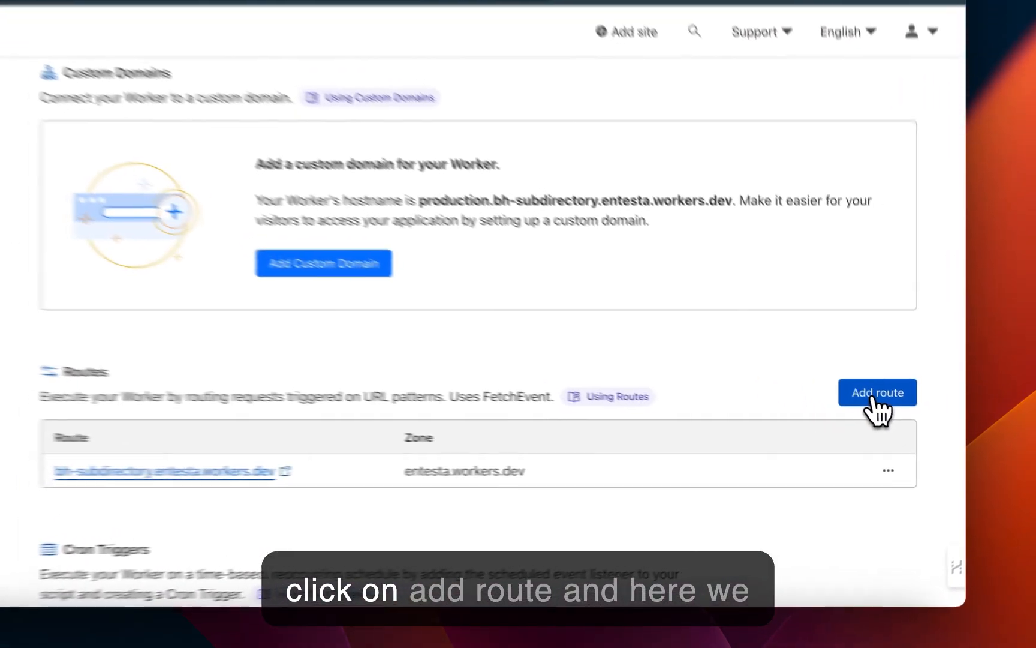
left_click(894, 418)
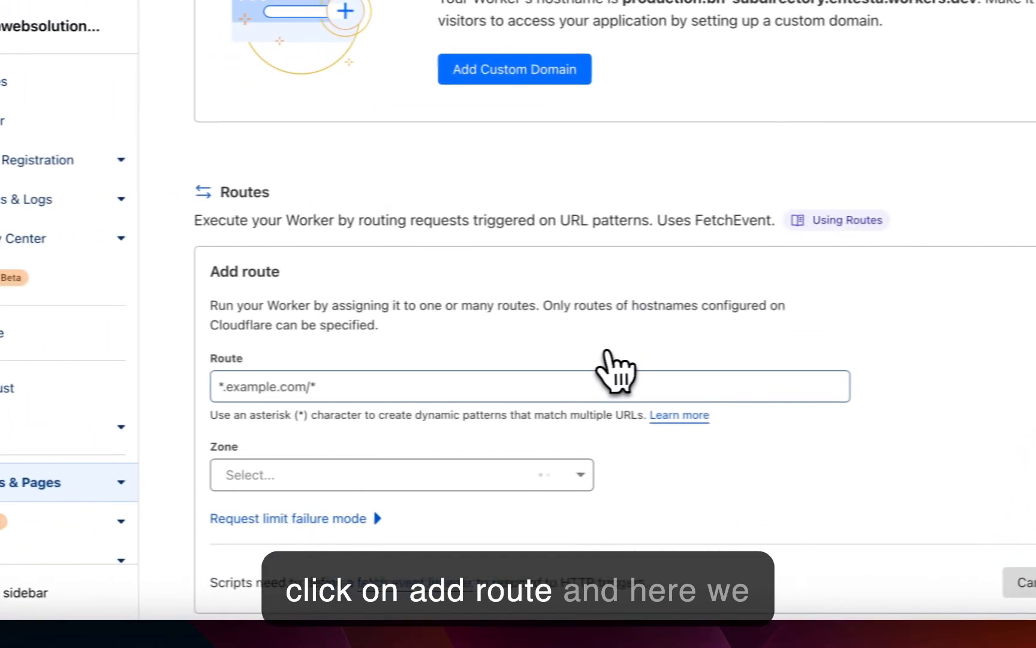
left_click(120, 549)
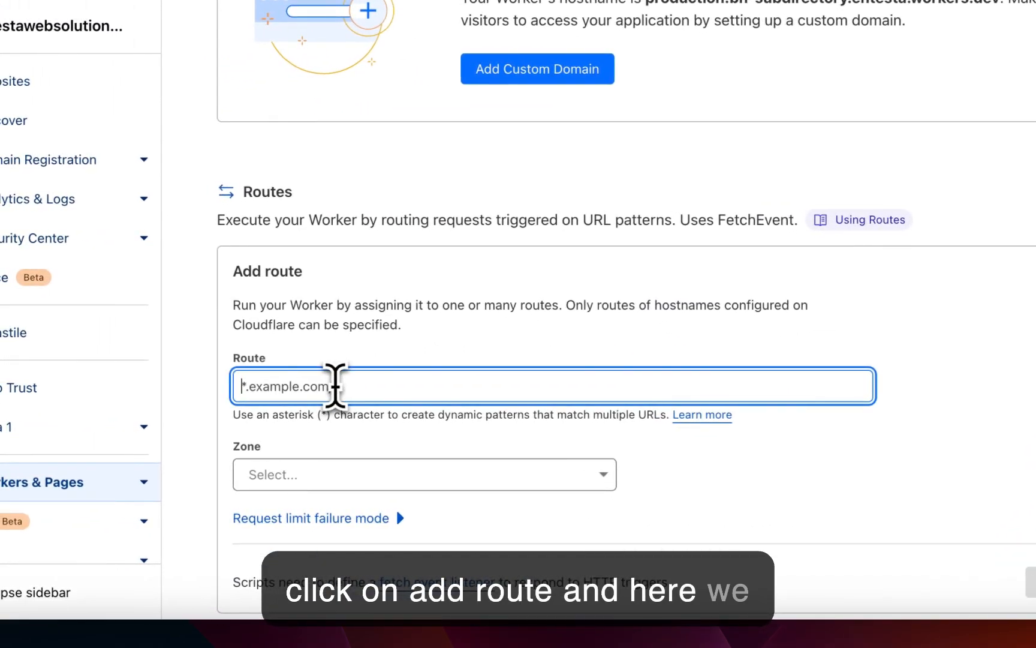
type("sub.kre")
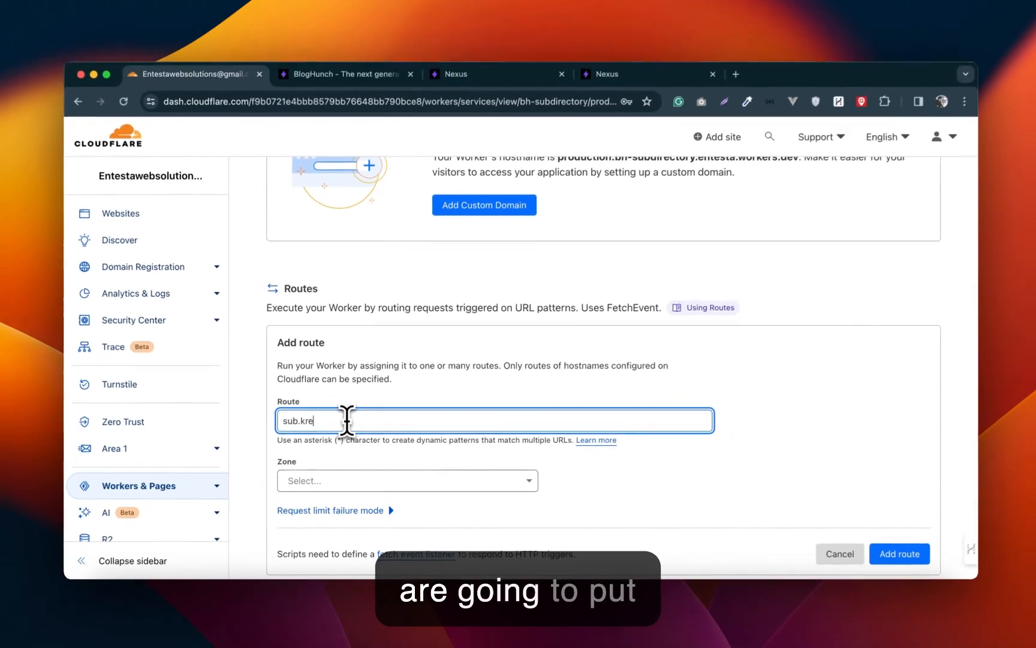
type("nva.com/blog*")
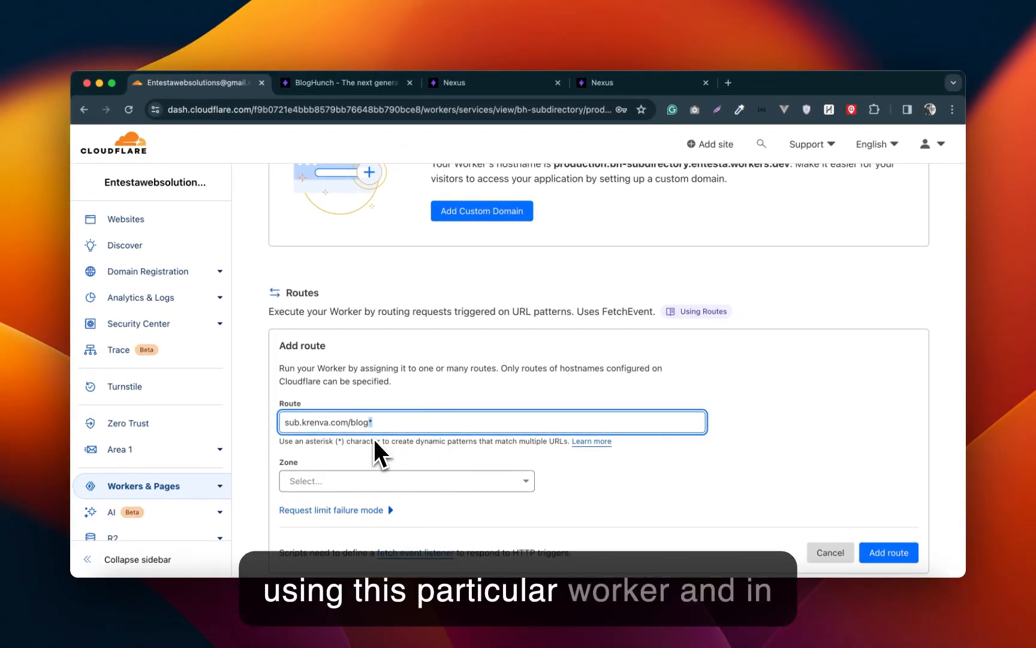
scroll(374, 442, "down", 2)
left_click(310, 420)
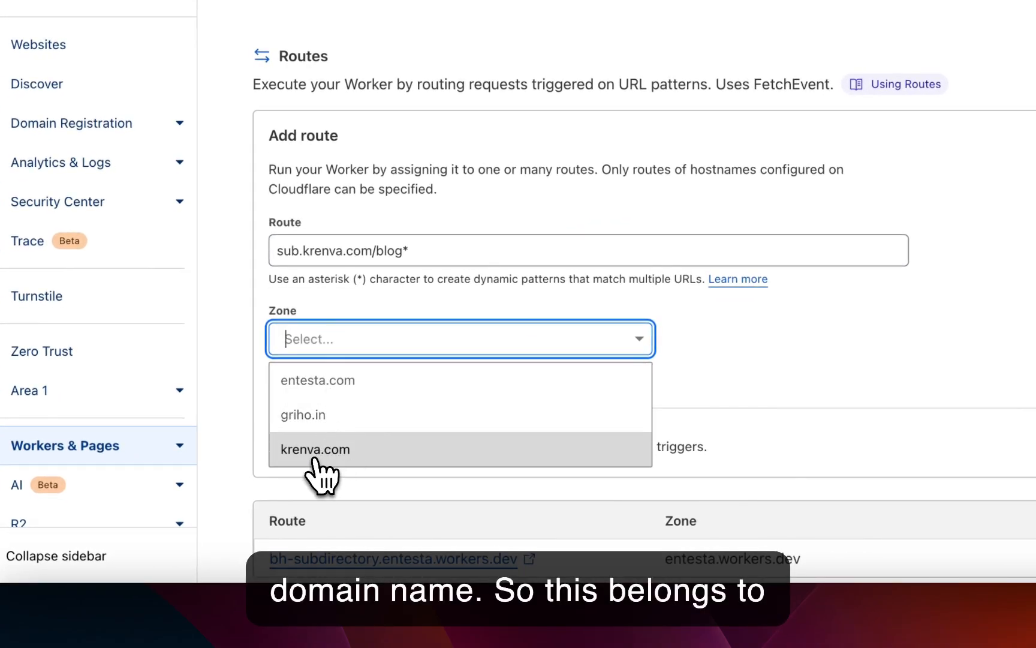
left_click(315, 451)
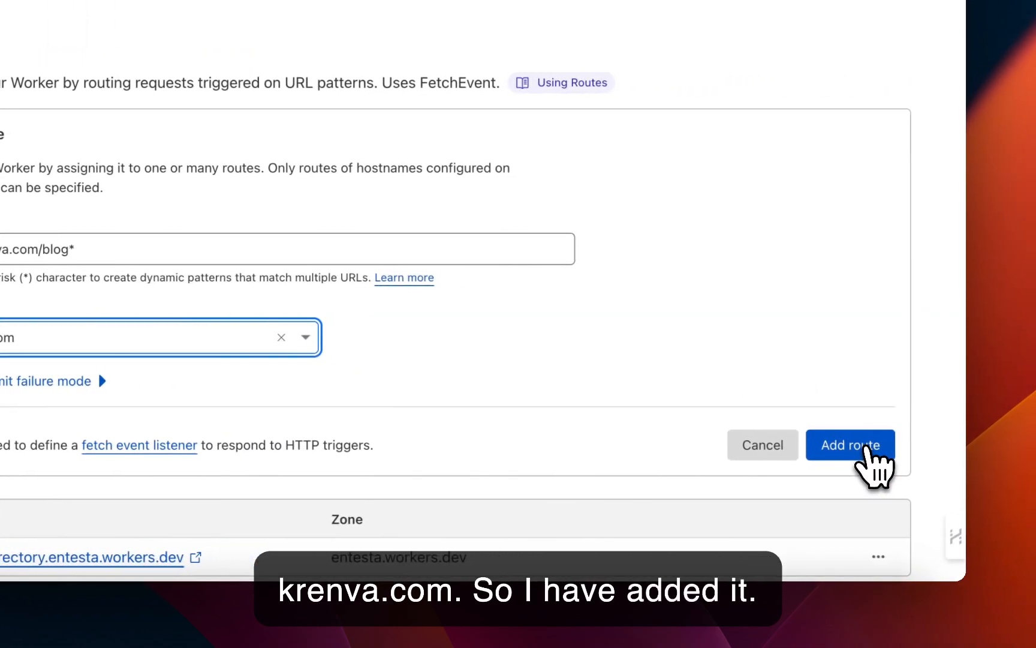
left_click(871, 448)
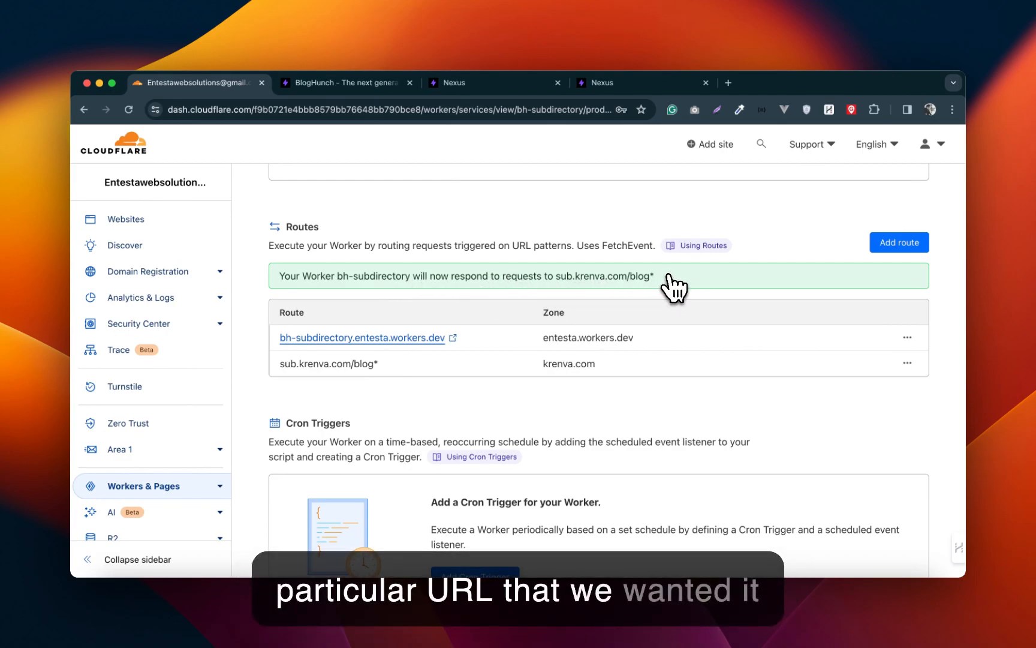
- Switch to the BlogHunch domain settings and save the subdirectory configuration below the Worker script
scroll(508, 286, "up", 5)
scroll(503, 287, "up", 3)
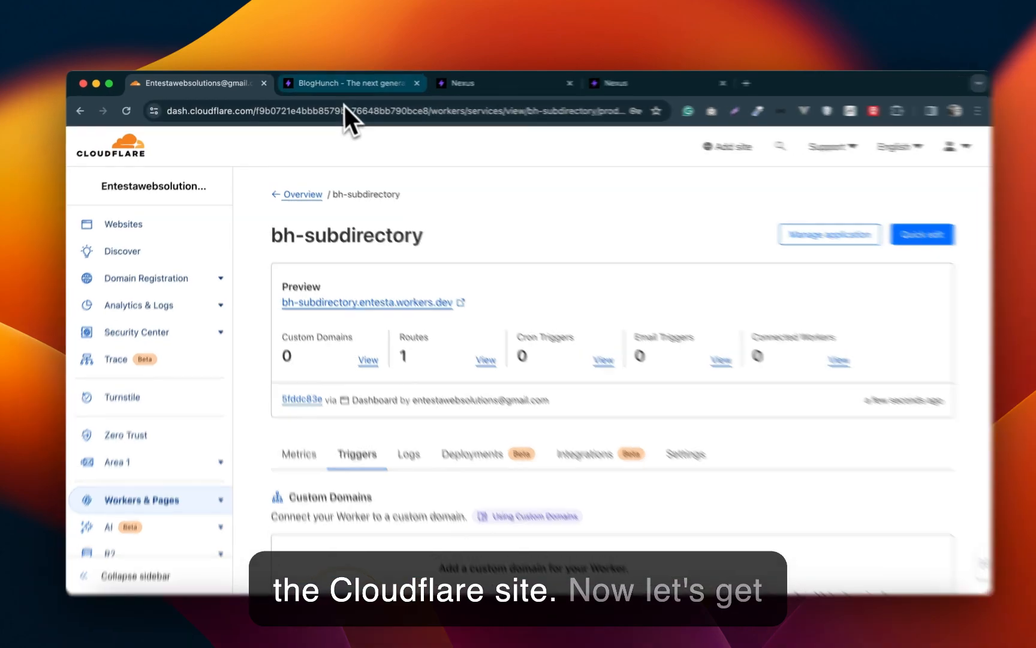
left_click(345, 82)
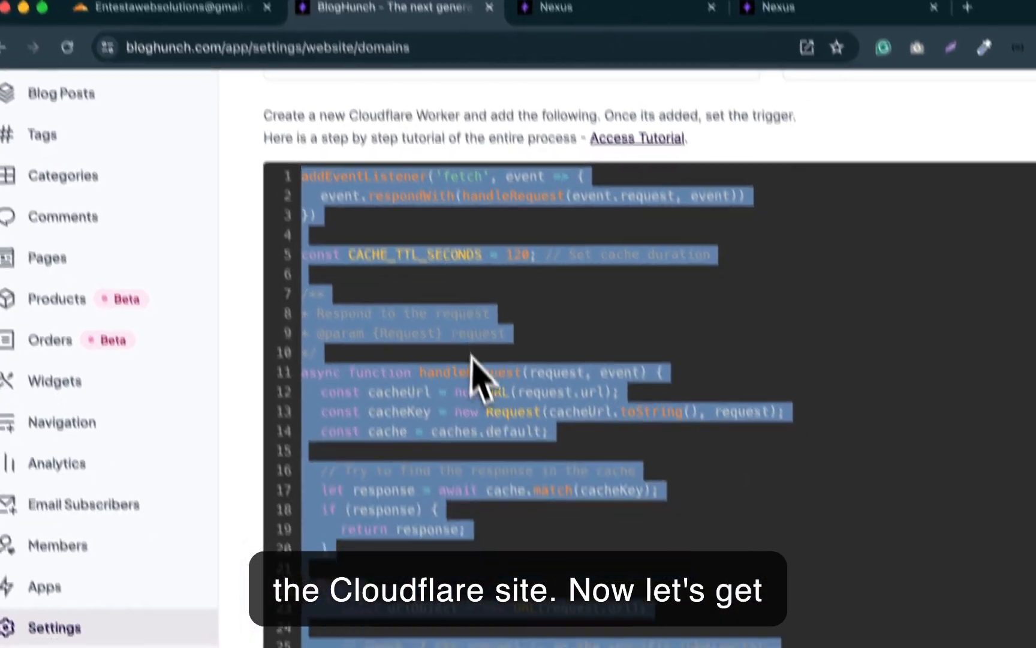
scroll(474, 366, "down", 10)
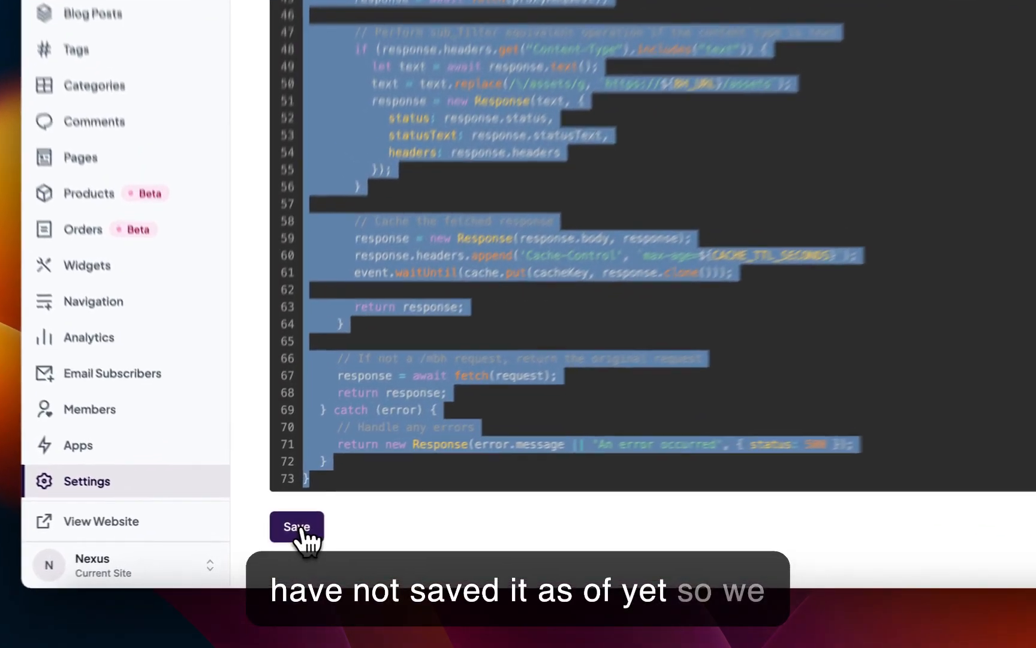
left_click(283, 533)
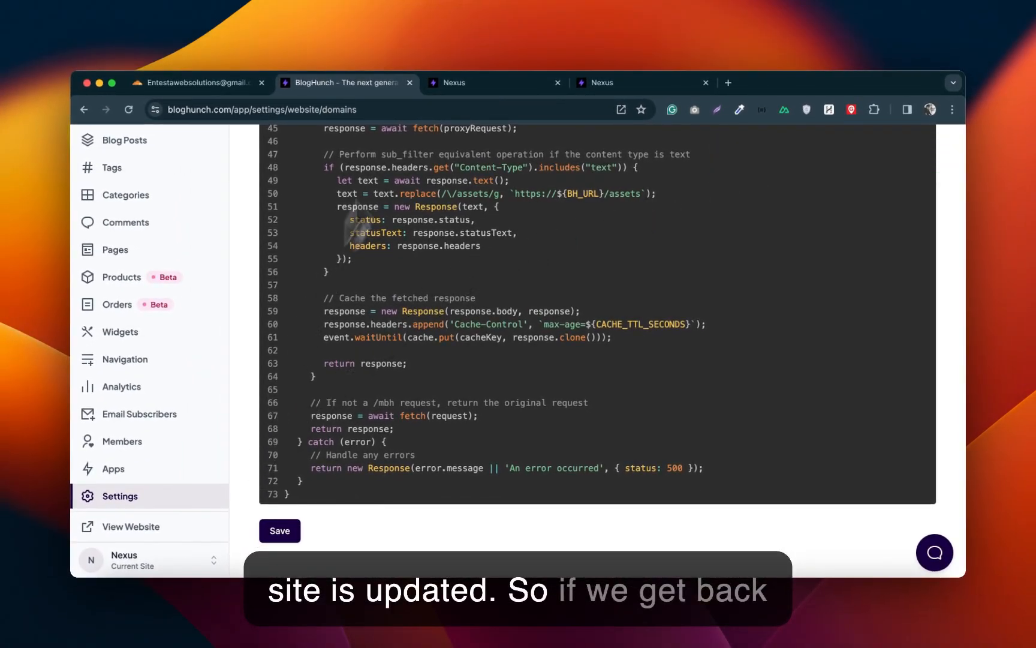
- Check the Nexus blog's address at sub.krenva.com/blog and toggle its theme between dark and light, ending in light mode
left_click(456, 82)
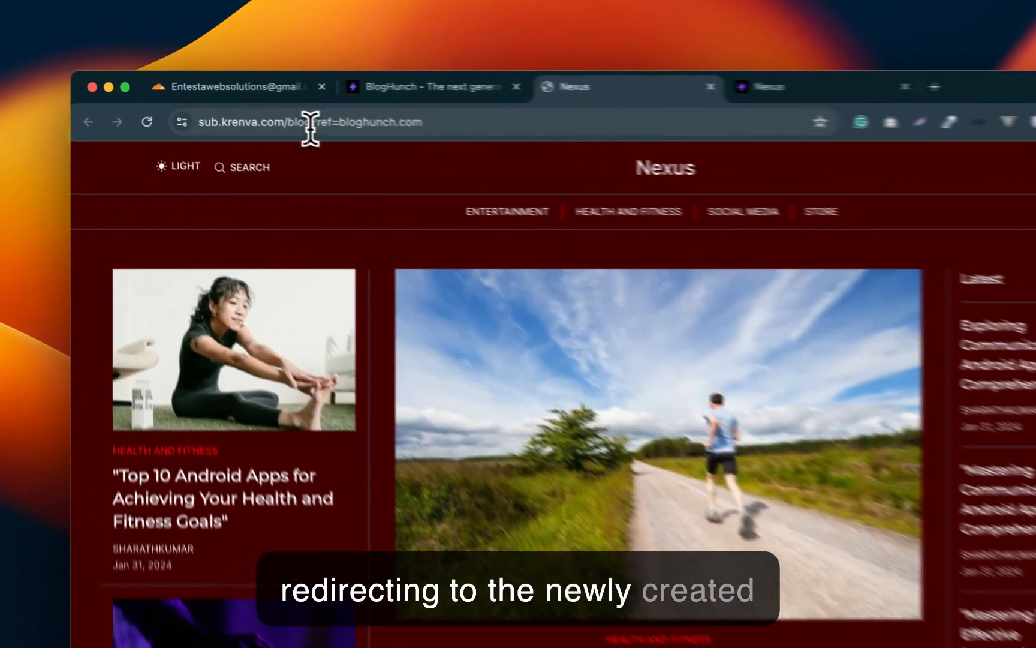
left_click_drag(310, 128, 171, 121)
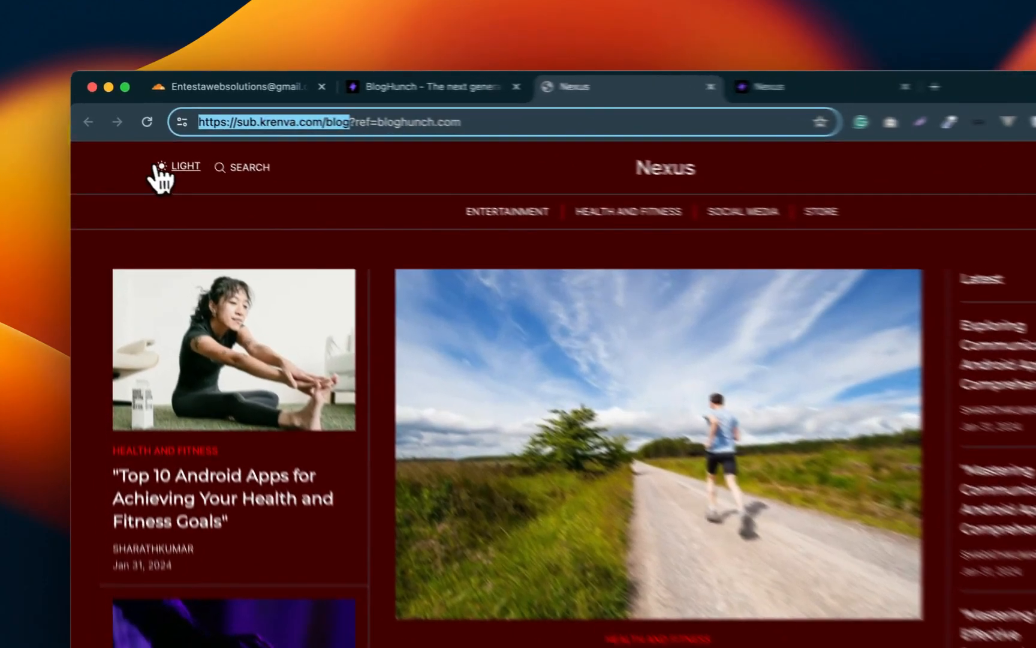
left_click(147, 143)
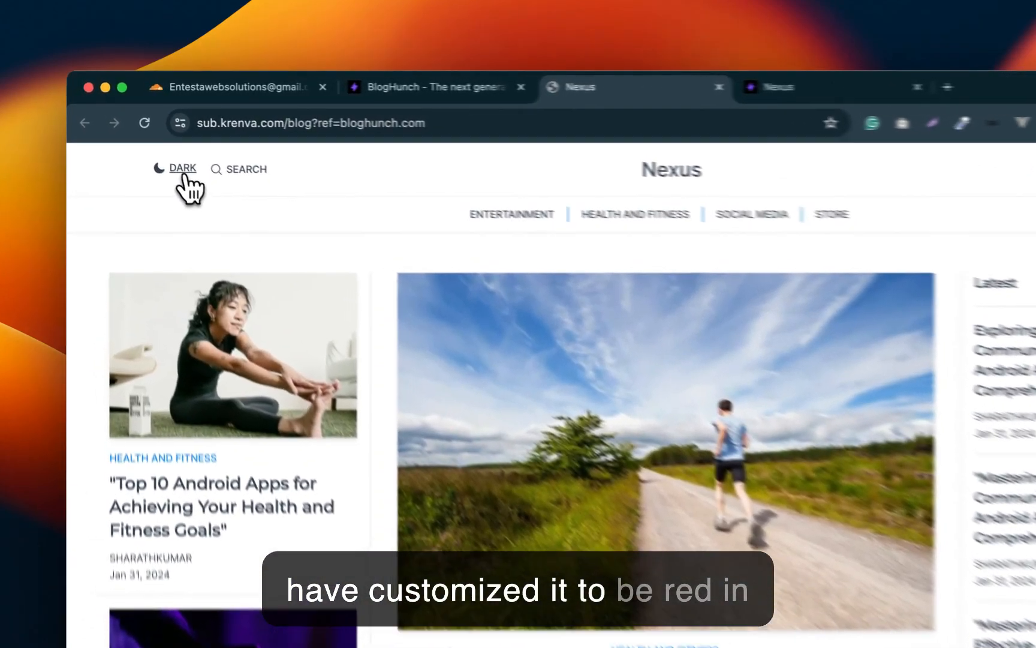
left_click(157, 145)
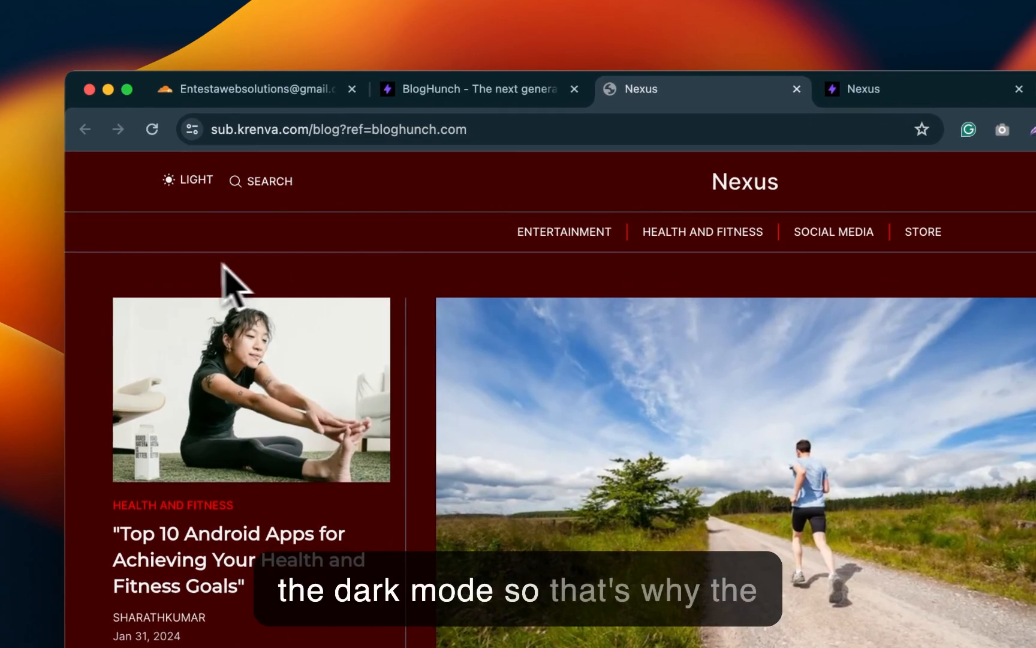
left_click(193, 186)
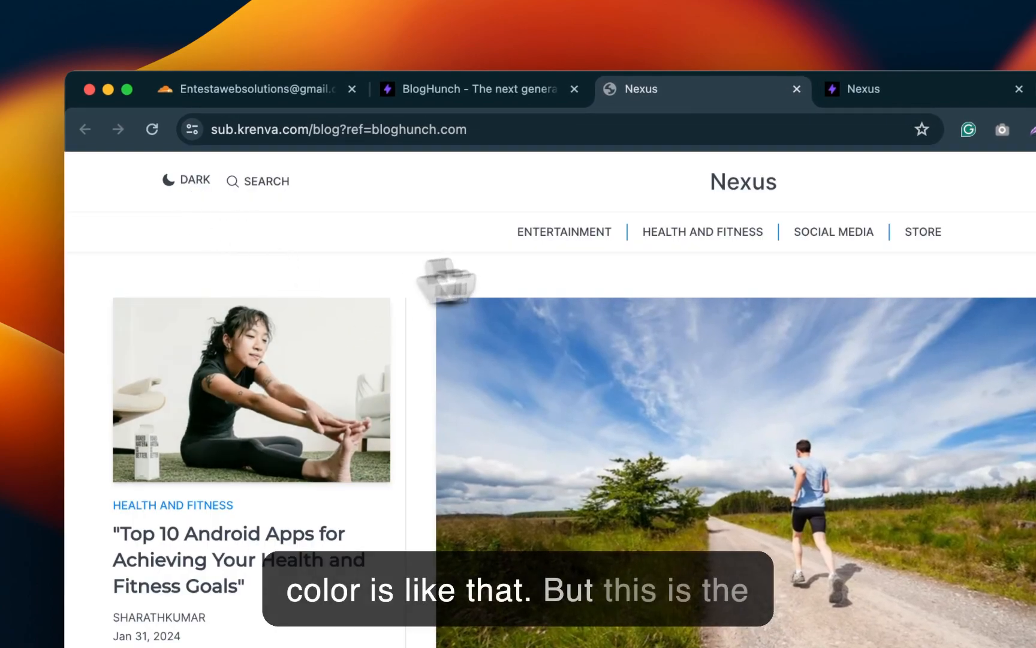